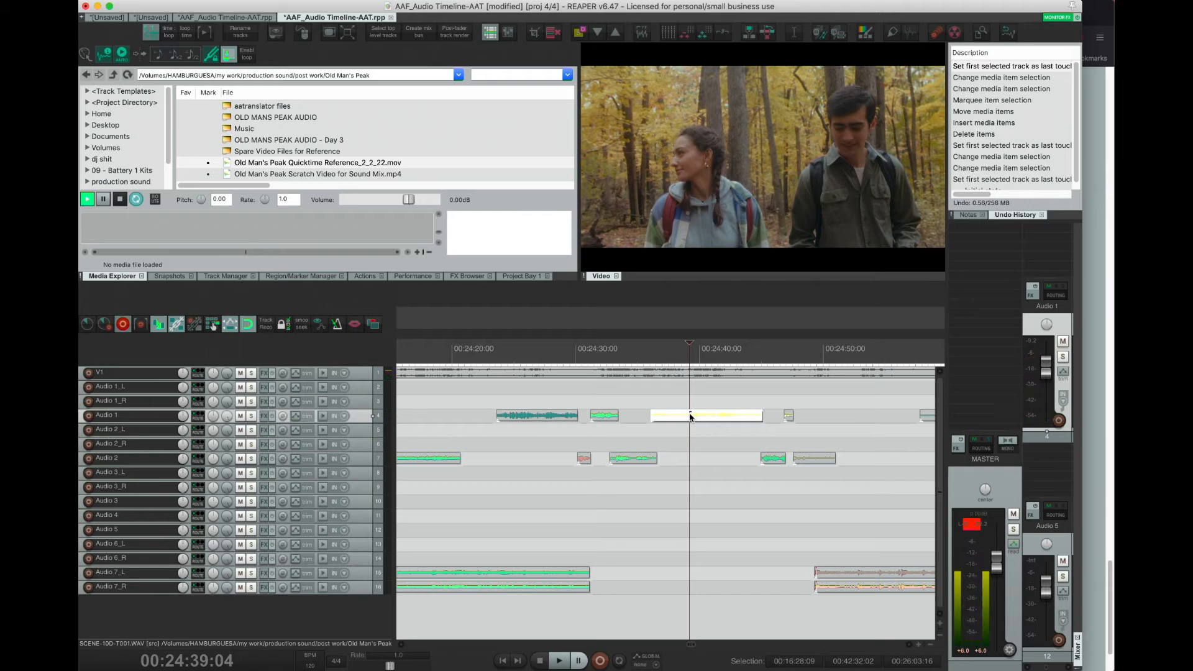
- Select the SCENE-10D-T001.WAV item near 00:24:39 on the Audio 1 track and play it back
{"action": "left_click", "coordinate": [691, 418]}
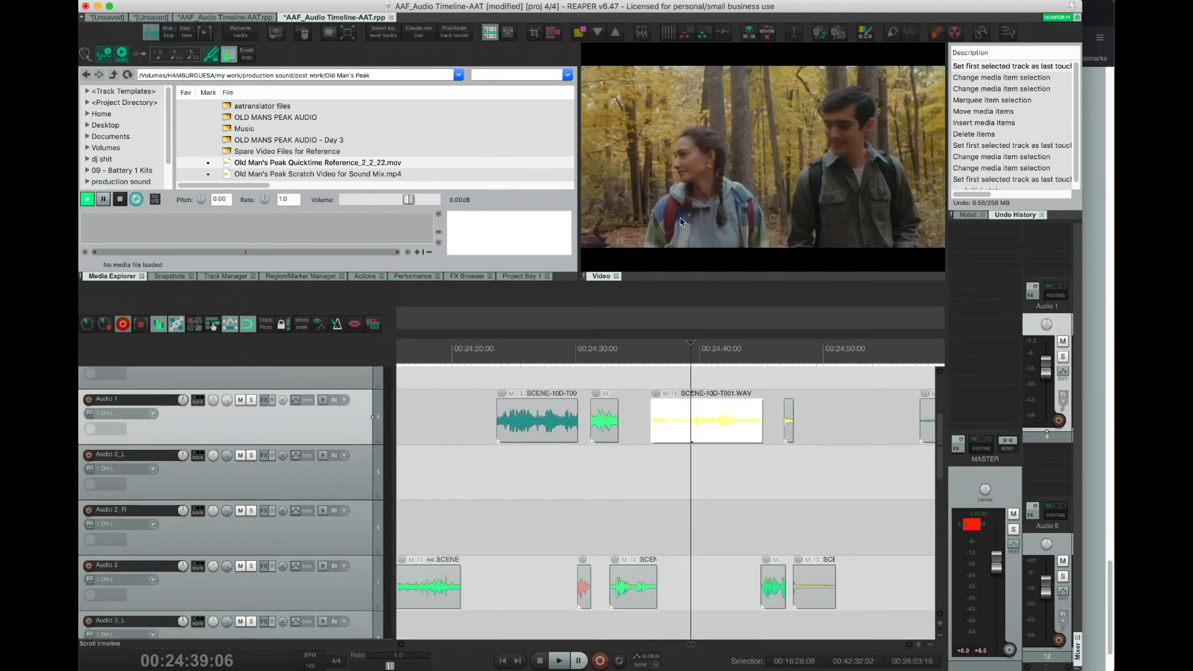
{"action": "scroll", "coordinate": [700, 440], "scroll_direction": "up", "scroll_amount": 1}
{"action": "key", "text": "space"}
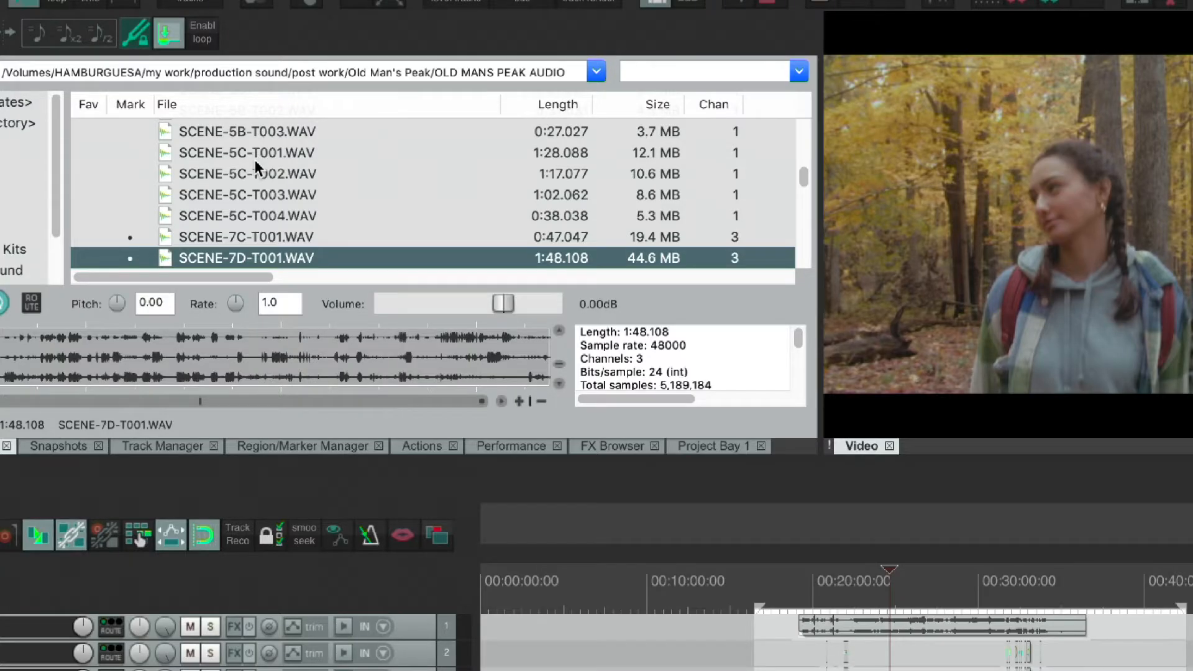
- Examine the location sound files' channel, description and date metadata in the OLD MANS PEAK AUDIO folder
{"action": "scroll", "coordinate": [384, 205], "scroll_direction": "right", "scroll_amount": 10}
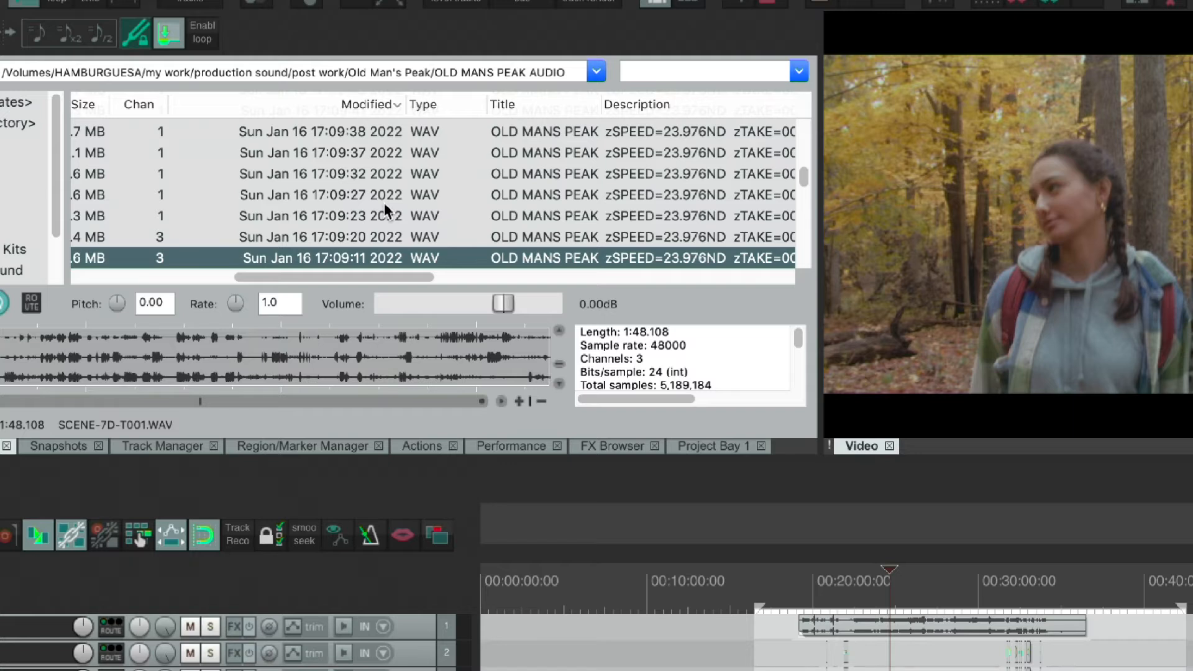
{"action": "scroll", "coordinate": [384, 205], "scroll_direction": "right", "scroll_amount": 10}
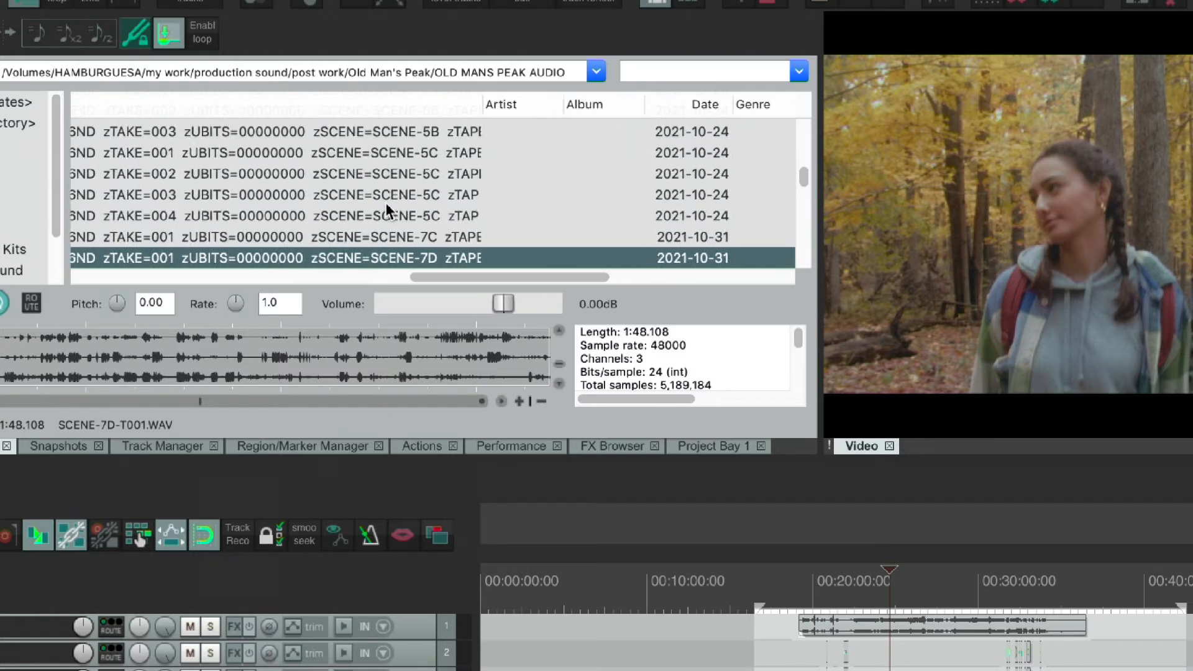
{"action": "scroll", "coordinate": [387, 210], "scroll_direction": "left", "scroll_amount": 3}
{"action": "scroll", "coordinate": [387, 210], "scroll_direction": "right", "scroll_amount": 5}
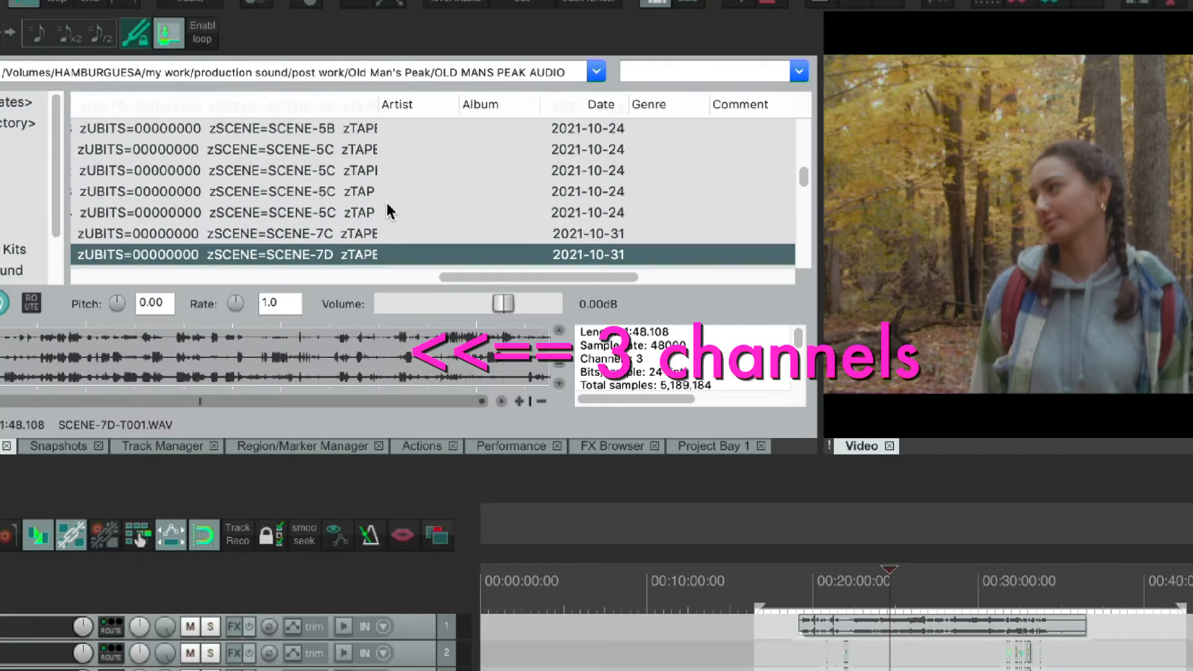
{"action": "scroll", "coordinate": [386, 212], "scroll_direction": "down", "scroll_amount": 10}
{"action": "scroll", "coordinate": [386, 211], "scroll_direction": "up", "scroll_amount": 15}
{"action": "scroll", "coordinate": [387, 202], "scroll_direction": "down", "scroll_amount": 5}
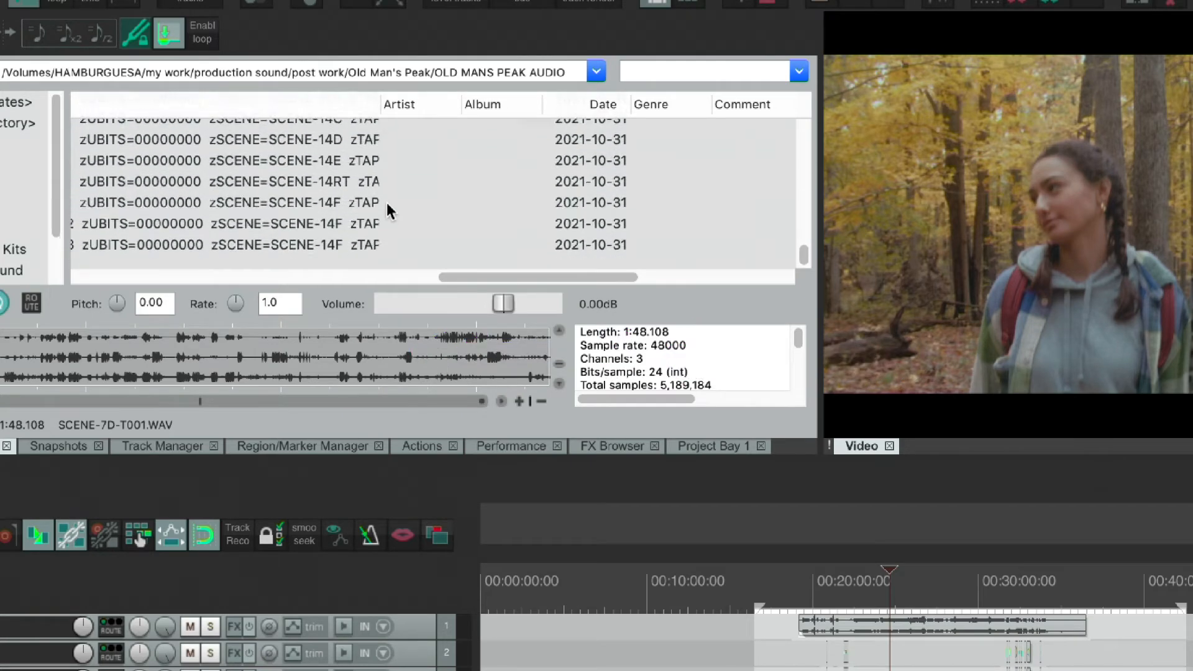
{"action": "scroll", "coordinate": [344, 120], "scroll_direction": "down", "scroll_amount": 10}
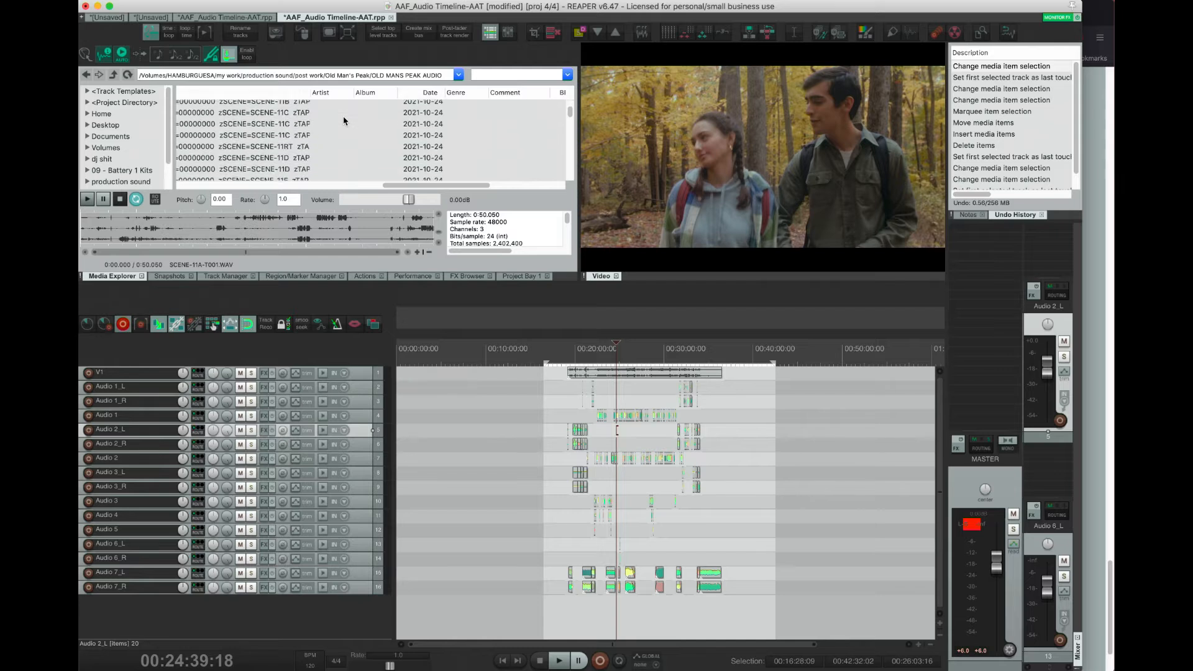
{"action": "scroll", "coordinate": [343, 116], "scroll_direction": "down", "scroll_amount": 10}
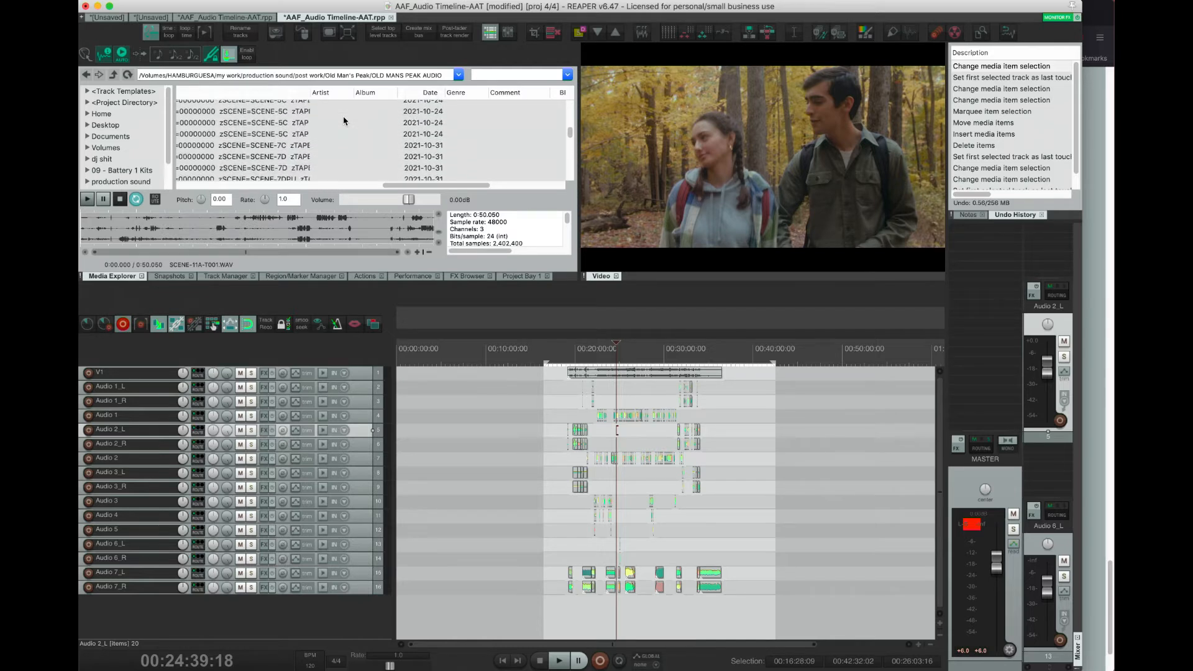
- Select the WAV files dated 2021-10-24 and insert them in sequence on a new track below Audio 7_R
{"action": "scroll", "coordinate": [394, 135], "scroll_direction": "up", "scroll_amount": 2}
{"action": "left_click", "coordinate": [420, 119], "text": "shift"}
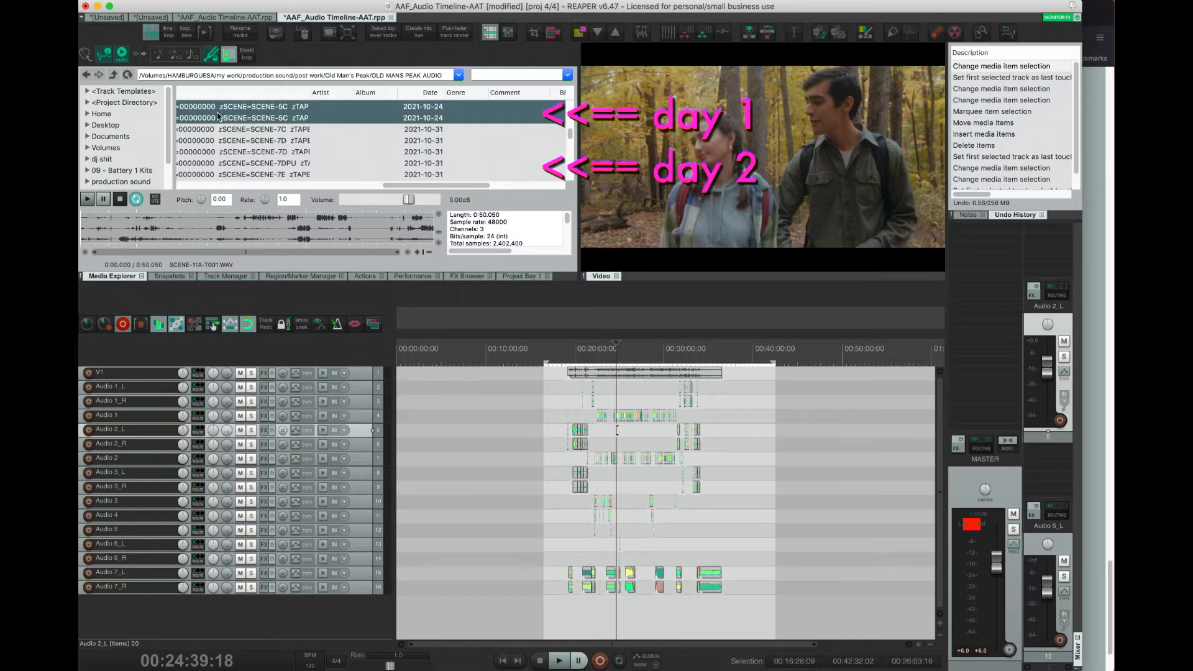
{"action": "left_click_drag", "start_coordinate": [224, 110], "coordinate": [321, 608]}
{"action": "left_click", "coordinate": [679, 142]}
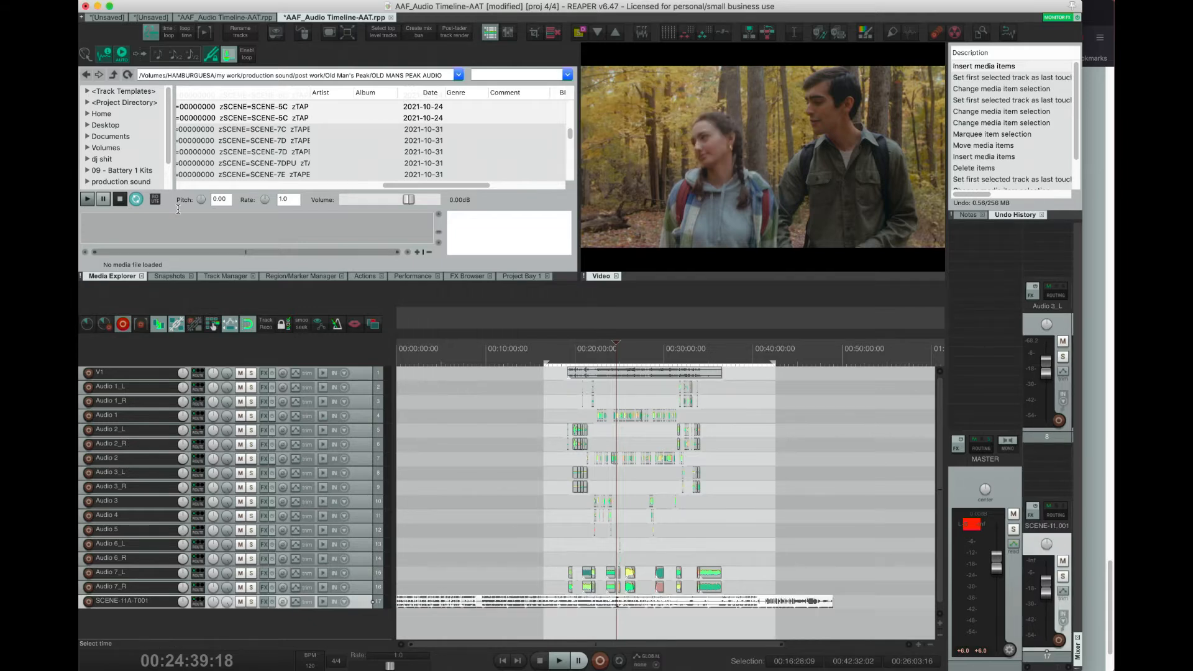
- Select the WAV files dated 2021-10-31 and insert them in sequence on another new track below the first day's track
{"action": "left_click", "coordinate": [269, 129]}
{"action": "scroll", "coordinate": [269, 130], "scroll_direction": "down", "scroll_amount": 10}
{"action": "left_click", "coordinate": [273, 175], "text": "shift"}
{"action": "left_click_drag", "start_coordinate": [329, 339], "coordinate": [415, 616]}
{"action": "scroll", "coordinate": [446, 566], "scroll_direction": "down", "scroll_amount": 5}
- Select all items on the two new tracks and run "Item: Move to media source preferred position (BWF start offset)"
{"action": "left_click_drag", "start_coordinate": [598, 602], "coordinate": [398, 627]}
{"action": "key", "text": "question"}
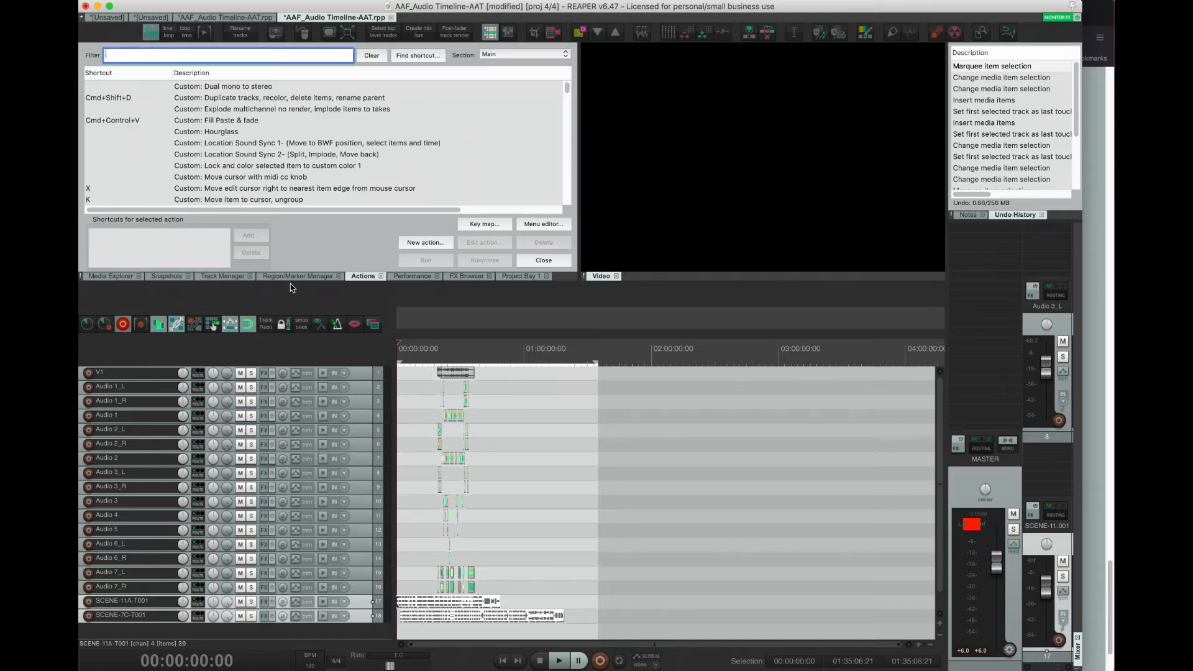
{"action": "type", "text": "bwf"}
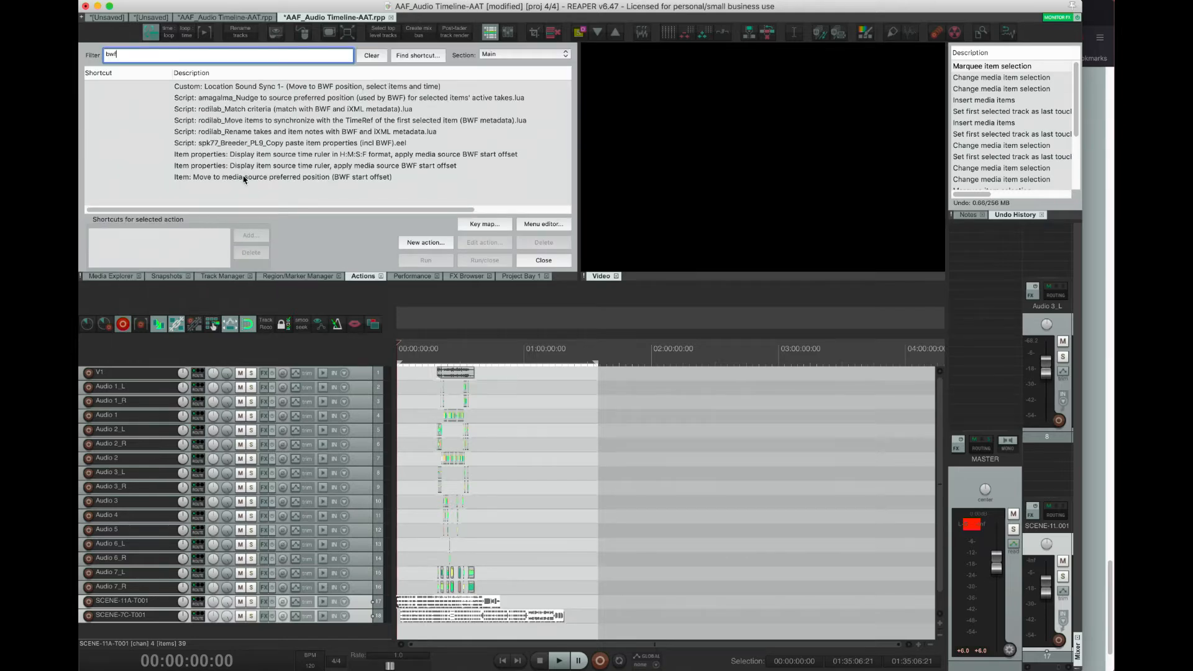
{"action": "double_click", "coordinate": [217, 178]}
{"action": "scroll", "coordinate": [632, 580], "scroll_direction": "down", "scroll_amount": 5}
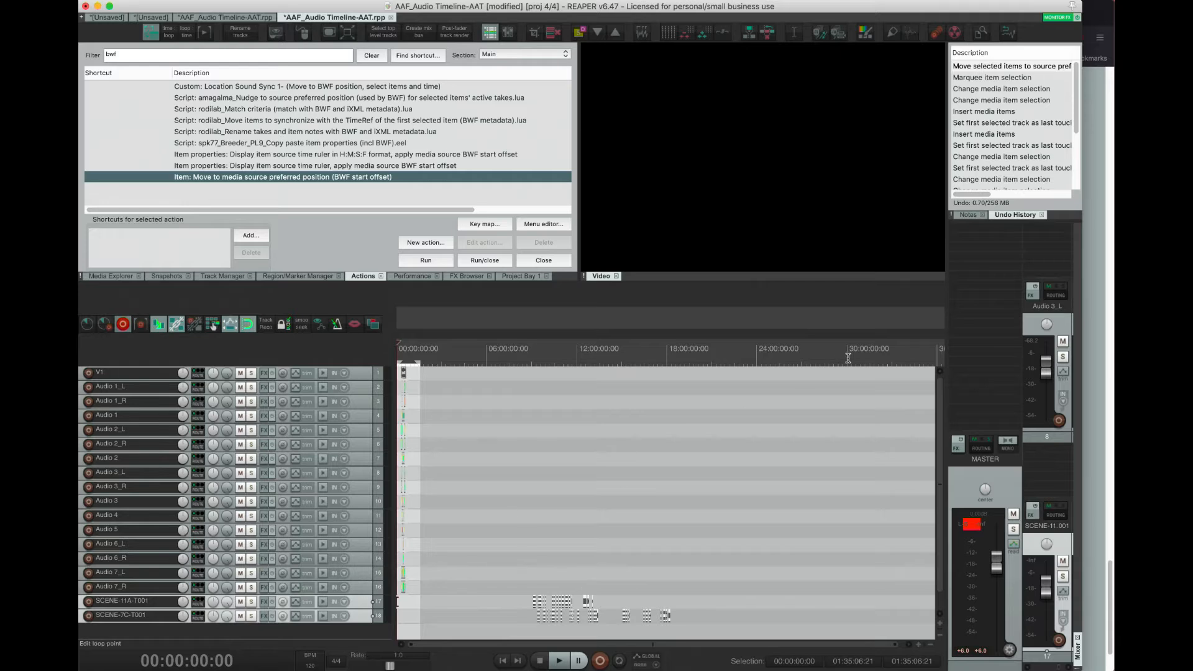
- Inspect where the two shooting days' recordings overlap around 09:25:00 on the SCENE-11A-T001 and SCENE-7C-T001 tracks
{"action": "left_click", "coordinate": [549, 588]}
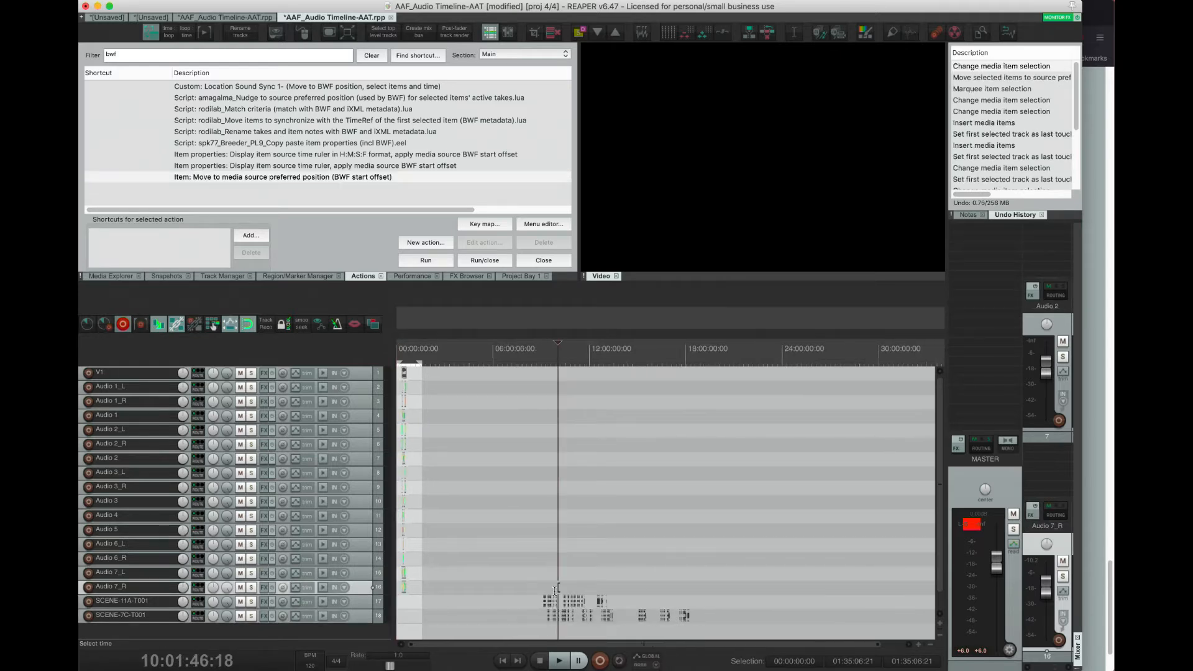
{"action": "scroll", "coordinate": [663, 597], "scroll_direction": "up", "scroll_amount": 4}
{"action": "scroll", "coordinate": [664, 601], "scroll_direction": "up", "scroll_amount": 3}
{"action": "left_click", "coordinate": [525, 584]}
{"action": "left_click", "coordinate": [532, 584]}
{"action": "scroll", "coordinate": [532, 584], "scroll_direction": "up", "scroll_amount": 5}
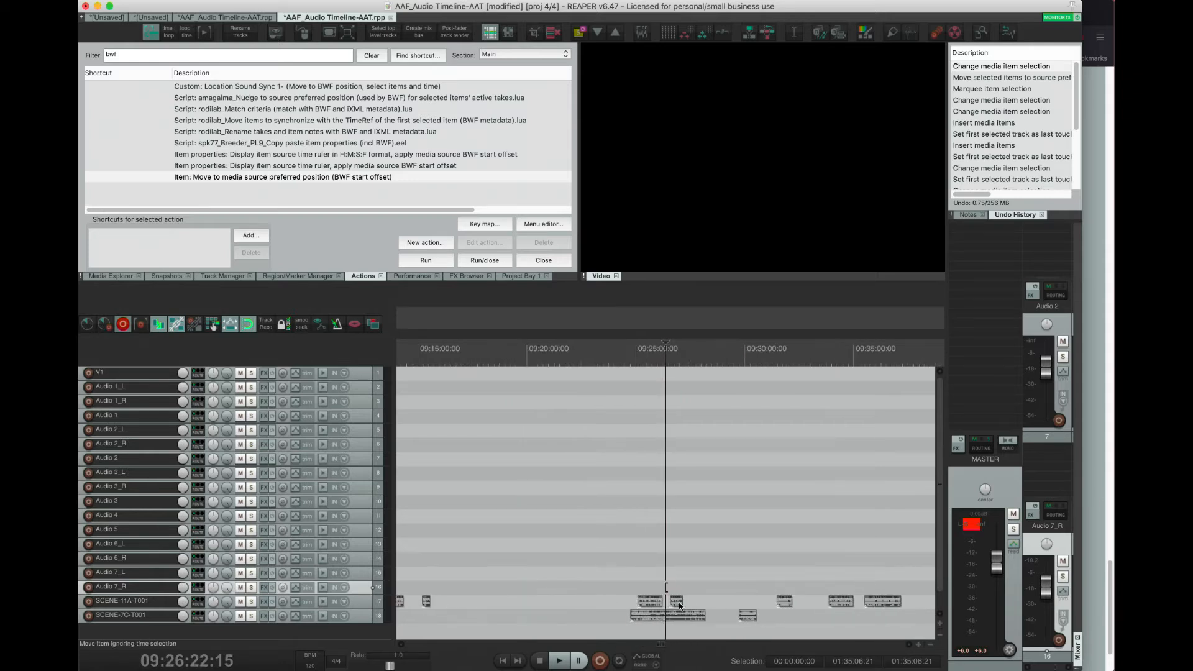
{"action": "left_click", "coordinate": [653, 593]}
{"action": "scroll", "coordinate": [653, 593], "scroll_direction": "up", "scroll_amount": 3}
{"action": "scroll", "coordinate": [653, 593], "scroll_direction": "up", "scroll_amount": 2}
{"action": "left_click", "coordinate": [584, 550]}
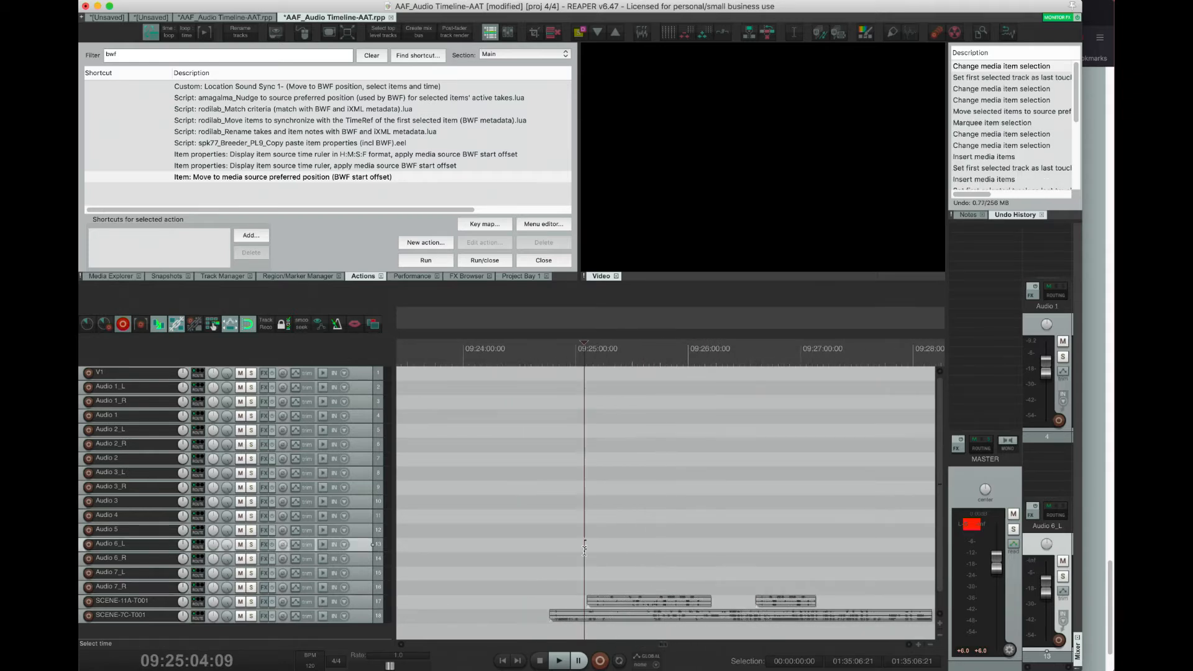
{"action": "left_click", "coordinate": [609, 602]}
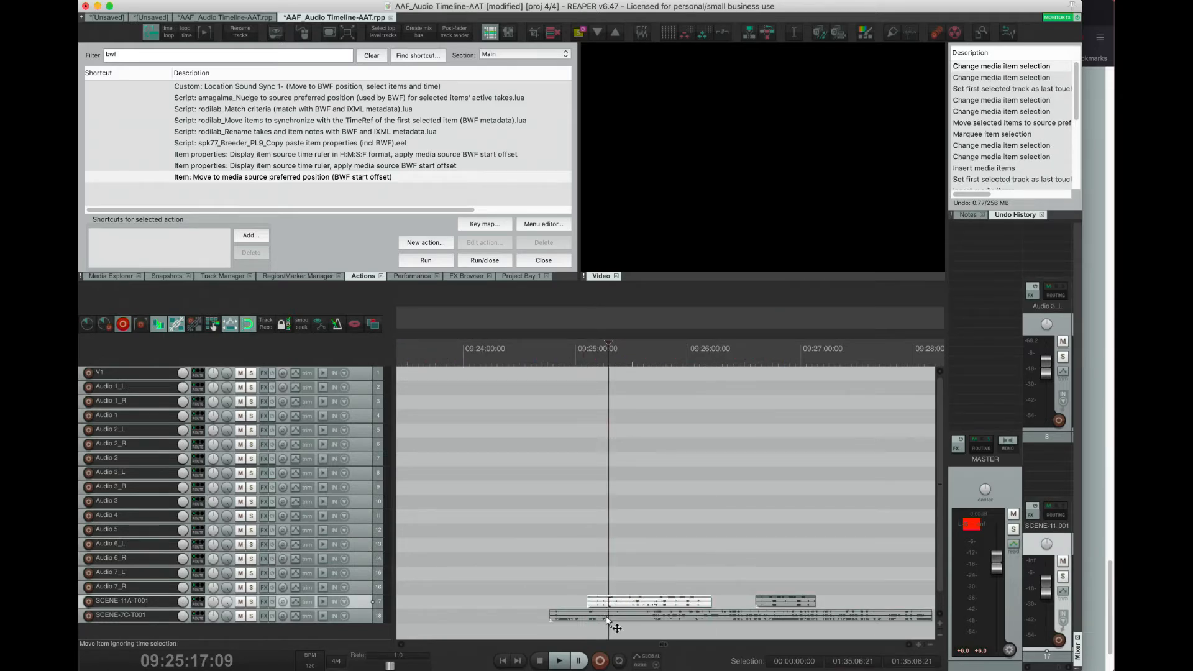
{"action": "left_click", "coordinate": [607, 619]}
{"action": "left_click", "coordinate": [615, 602]}
- Select the Audio 1 item near 00:25:35 and run the Location Sound Sync 1 and Location Sound Sync 2 custom actions
{"action": "scroll", "coordinate": [632, 565], "scroll_direction": "down", "scroll_amount": 8}
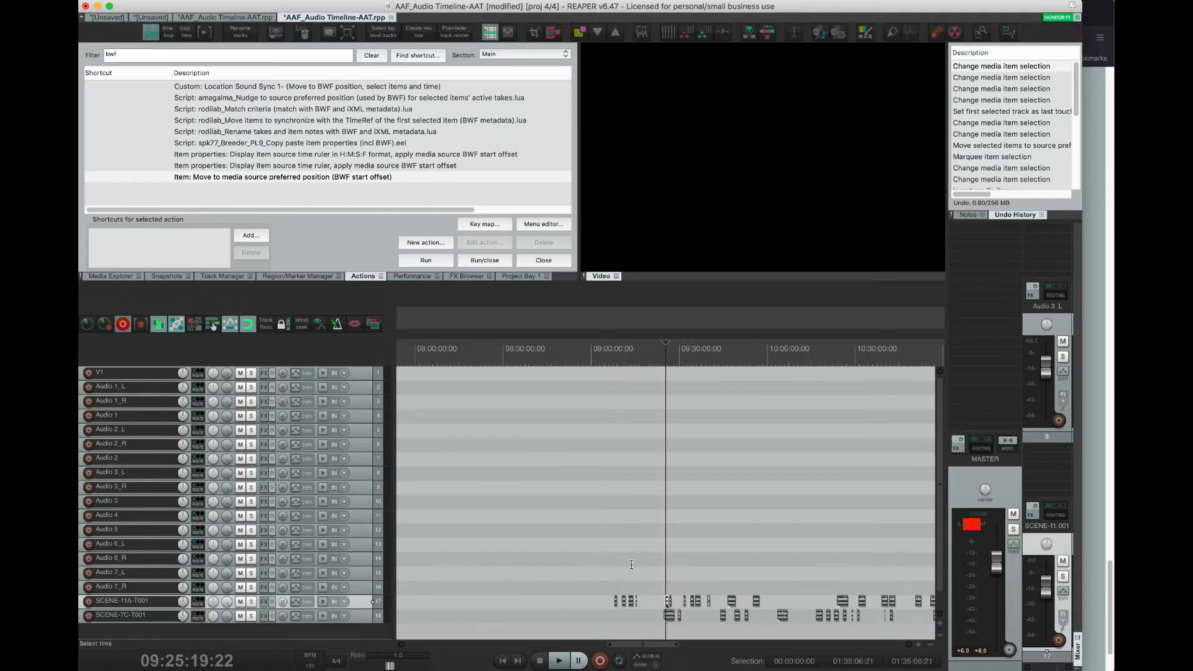
{"action": "scroll", "coordinate": [632, 565], "scroll_direction": "down", "scroll_amount": 5}
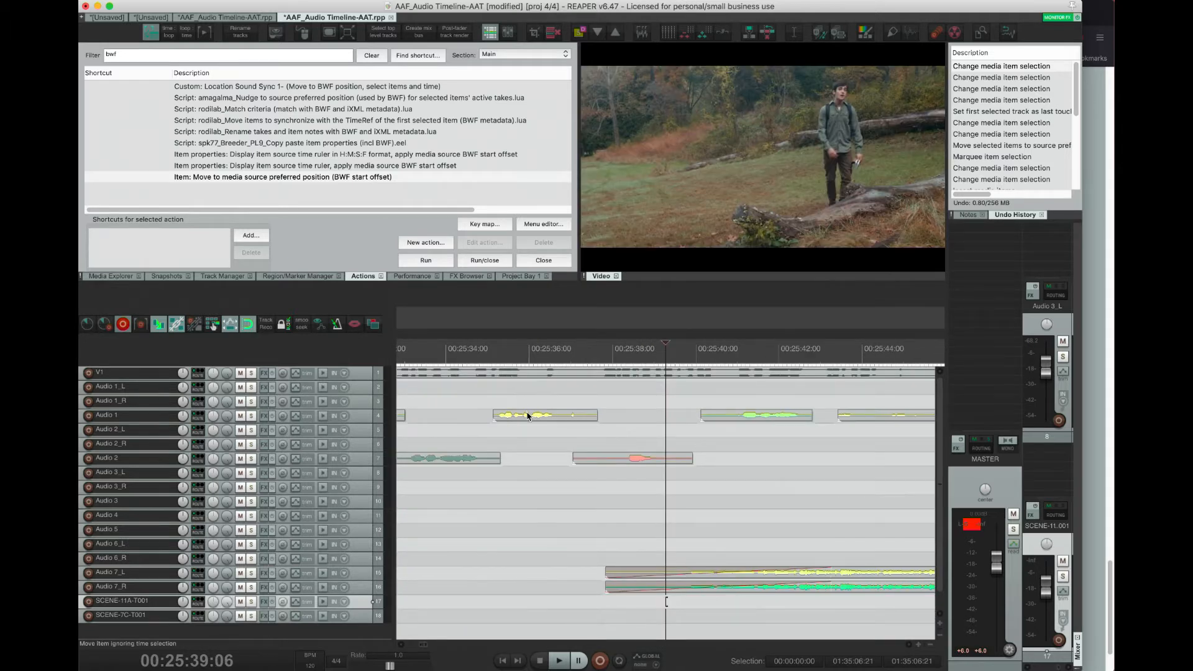
{"action": "left_click", "coordinate": [528, 416]}
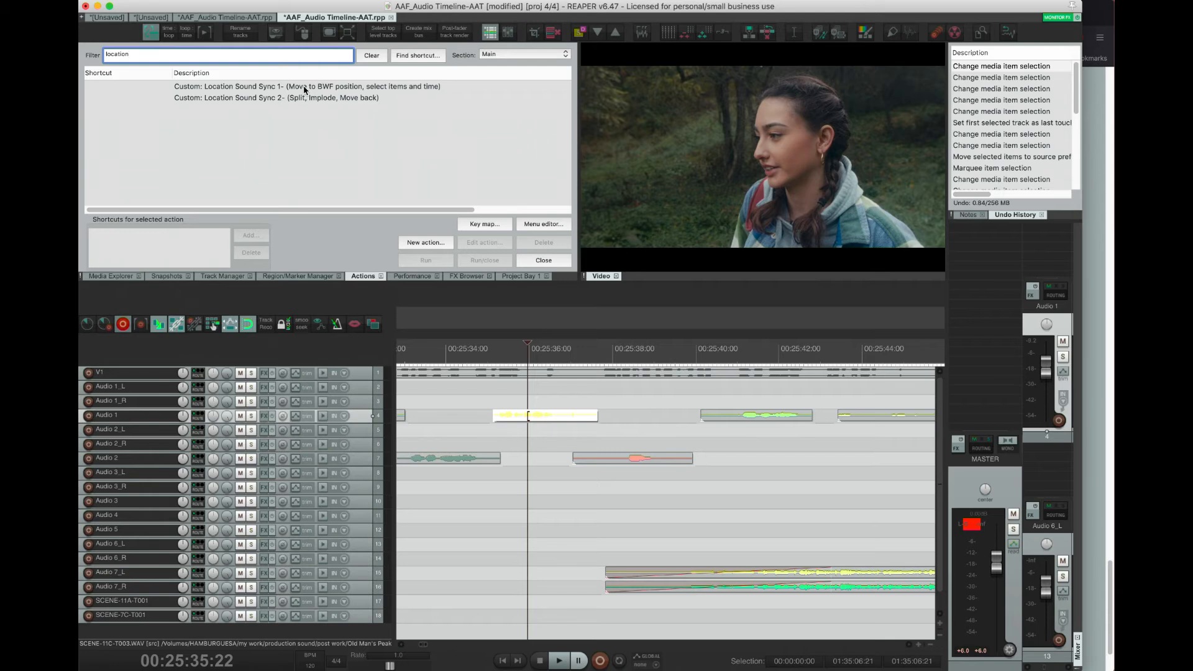
{"action": "double_click", "coordinate": [305, 87]}
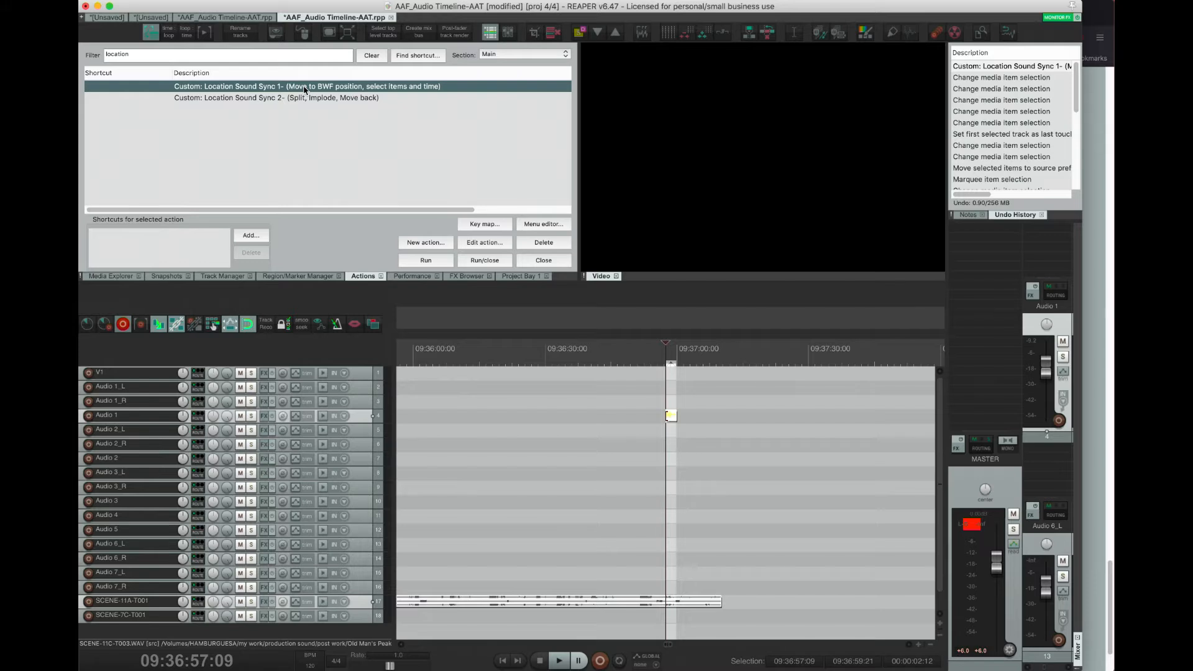
{"action": "double_click", "coordinate": [296, 98]}
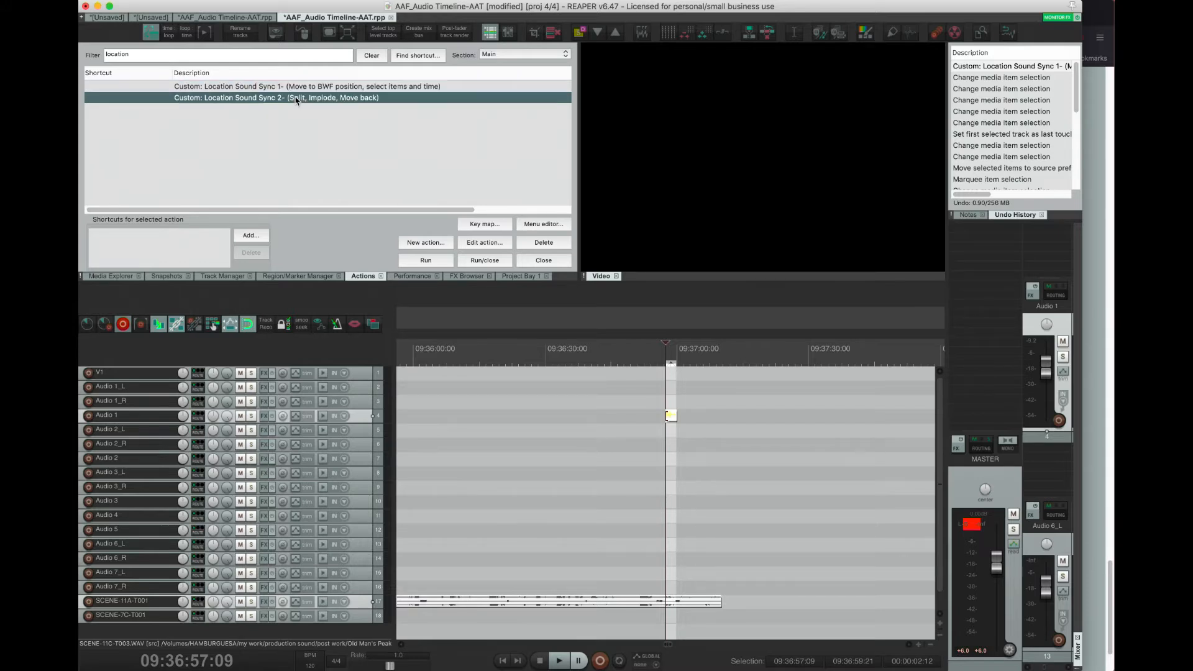
{"action": "key", "text": "grave"}
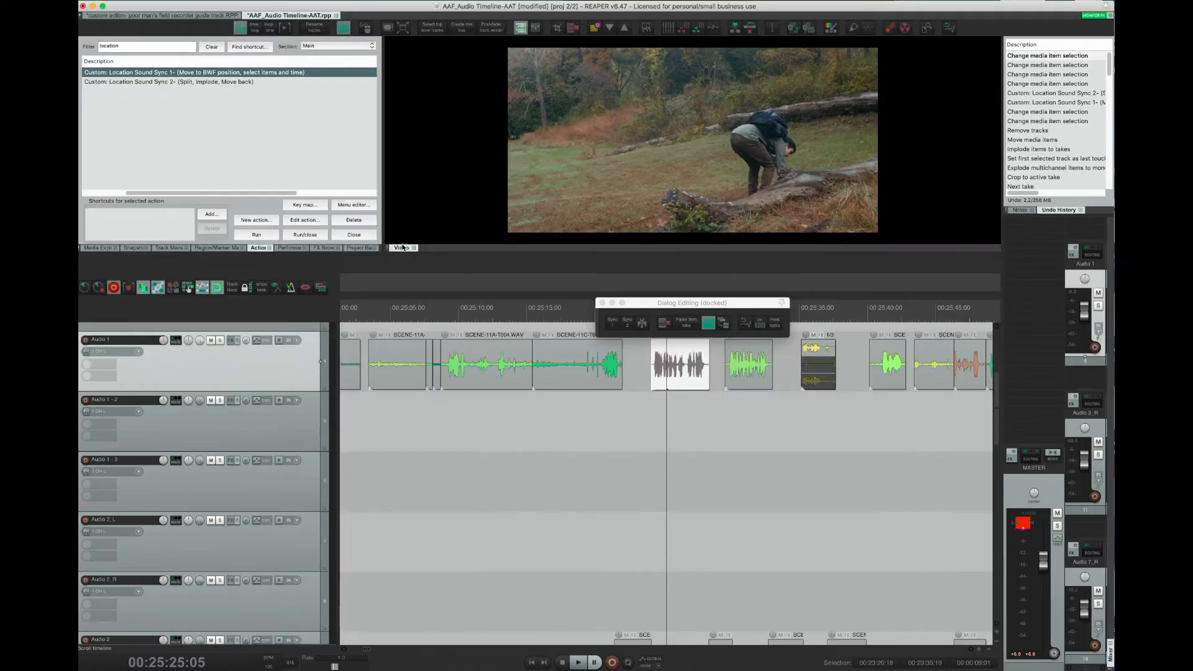
- Open the Location Sound Sync 1 custom action for editing and review its component actions, from saving the zoom preset to zooming to selected items
{"action": "left_click", "coordinate": [307, 220]}
{"action": "left_click", "coordinate": [903, 79]}
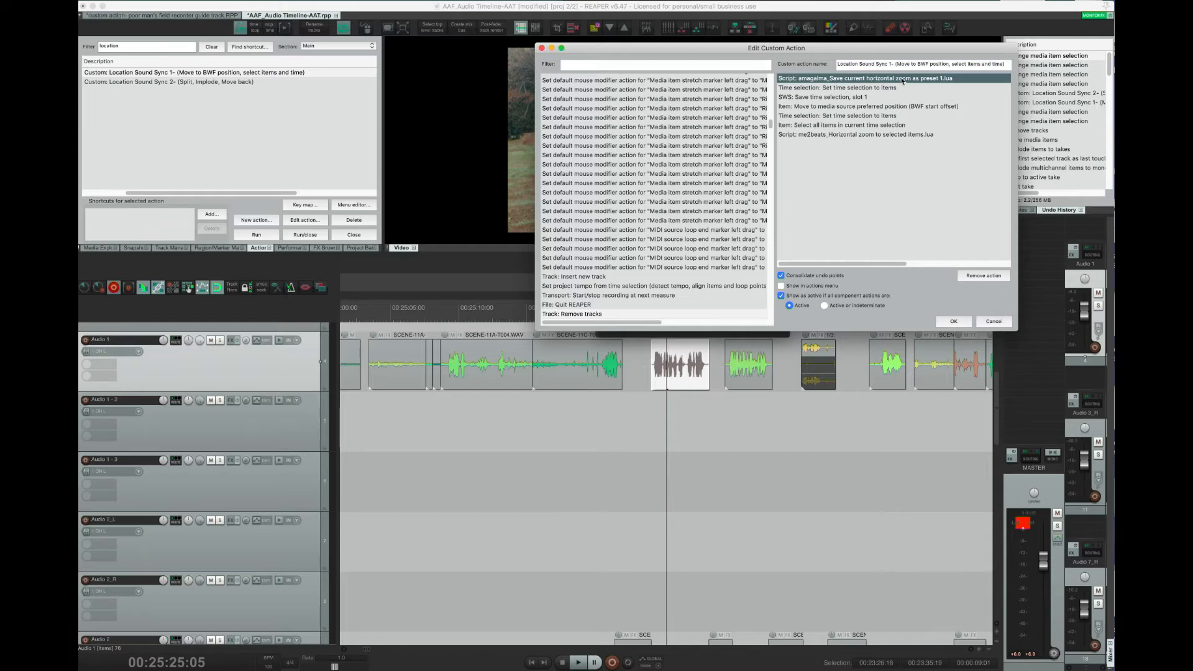
{"action": "left_click", "coordinate": [911, 88]}
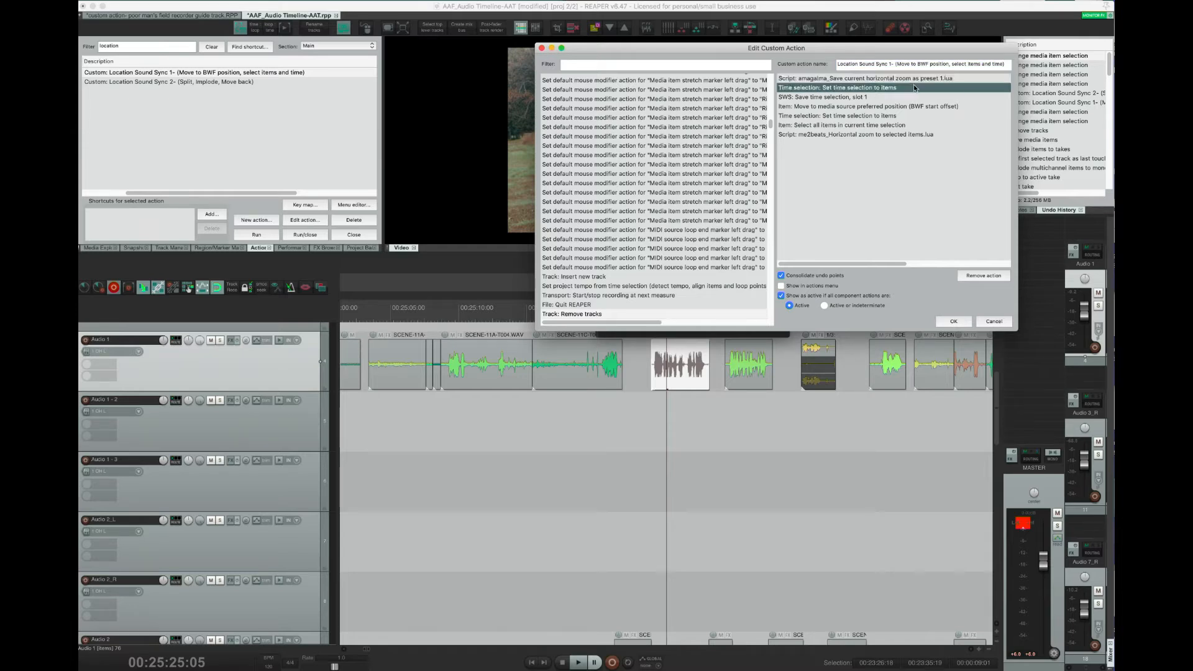
{"action": "left_click", "coordinate": [895, 97]}
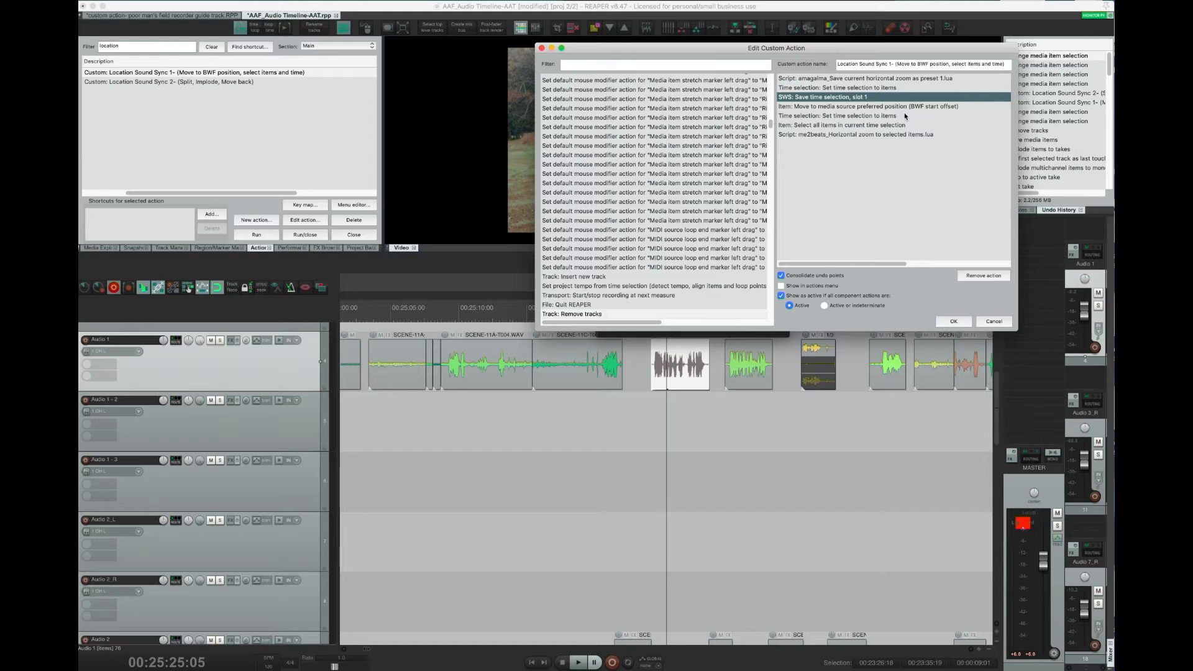
{"action": "left_click", "coordinate": [889, 108]}
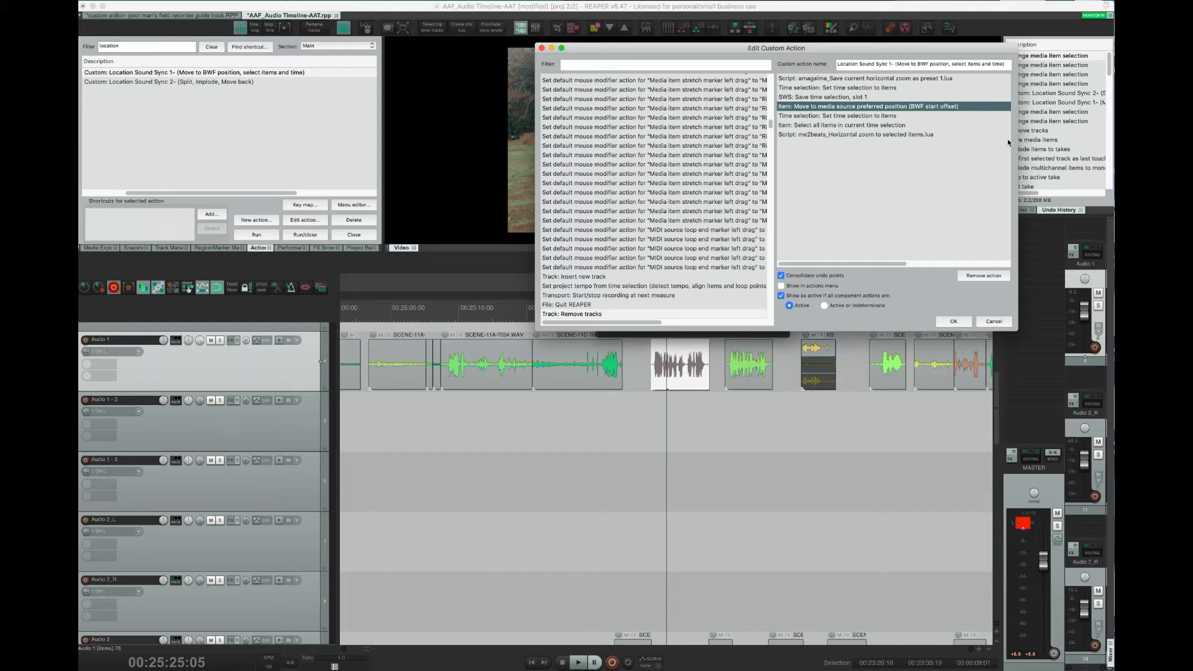
{"action": "left_click", "coordinate": [878, 117]}
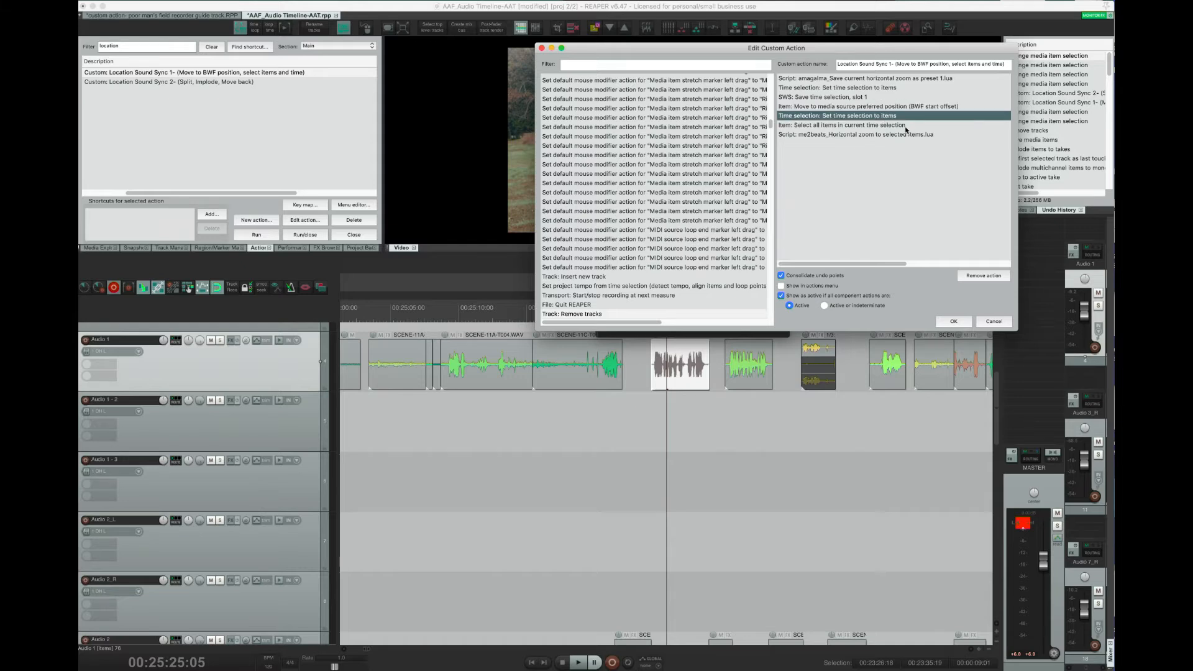
{"action": "left_click", "coordinate": [907, 126]}
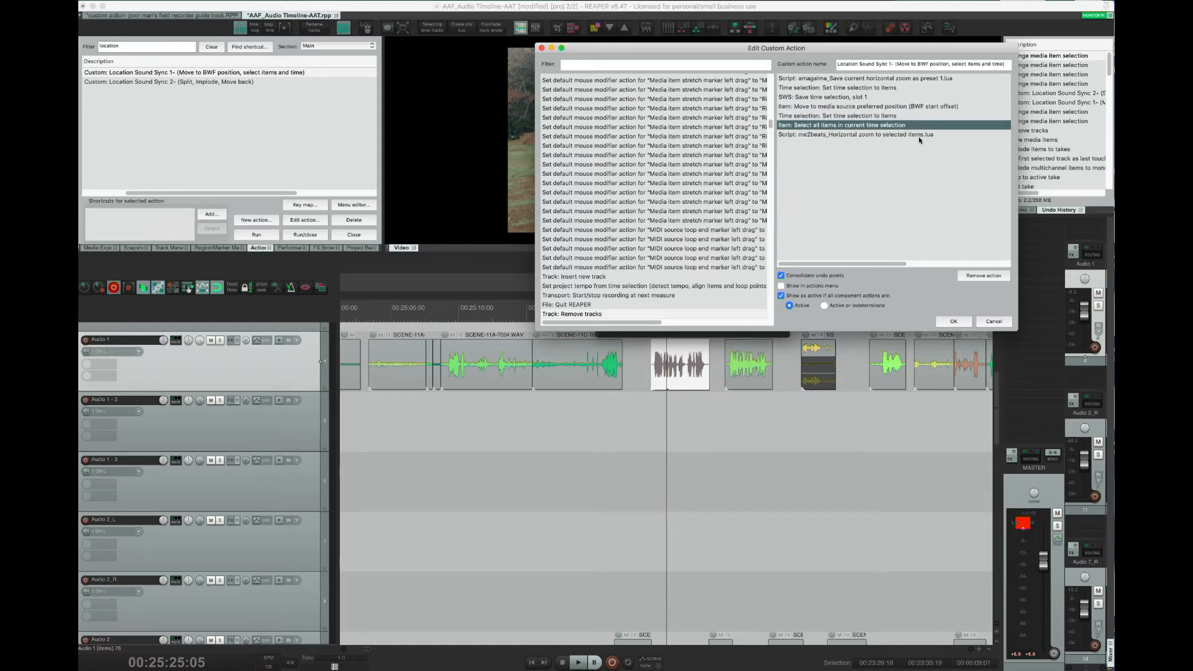
{"action": "left_click", "coordinate": [924, 136]}
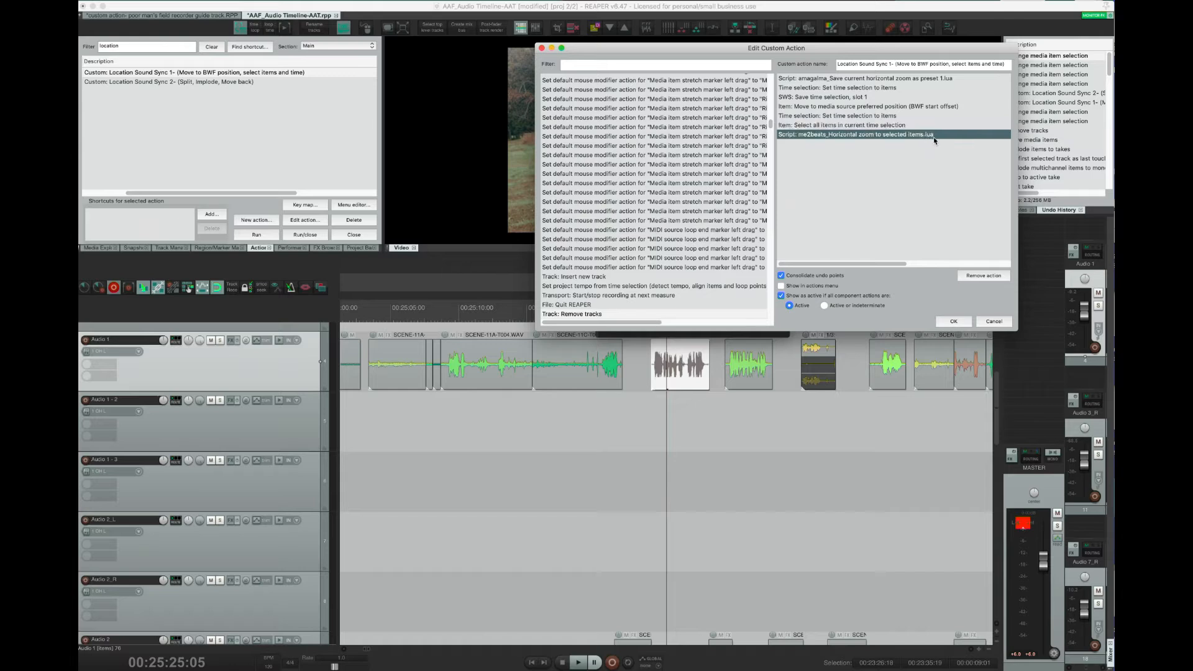
{"action": "left_click", "coordinate": [866, 116]}
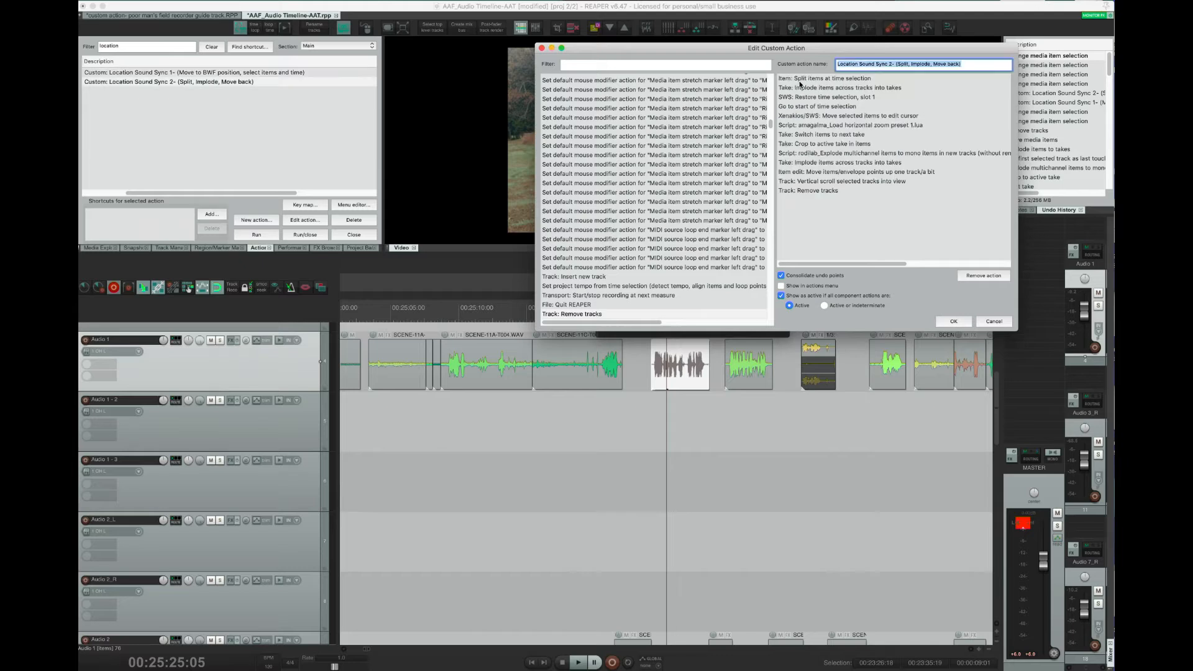
- Review the Location Sound Sync 2 component actions from splitting items at the time selection to loading horizontal zoom preset 1
{"action": "left_click", "coordinate": [803, 79]}
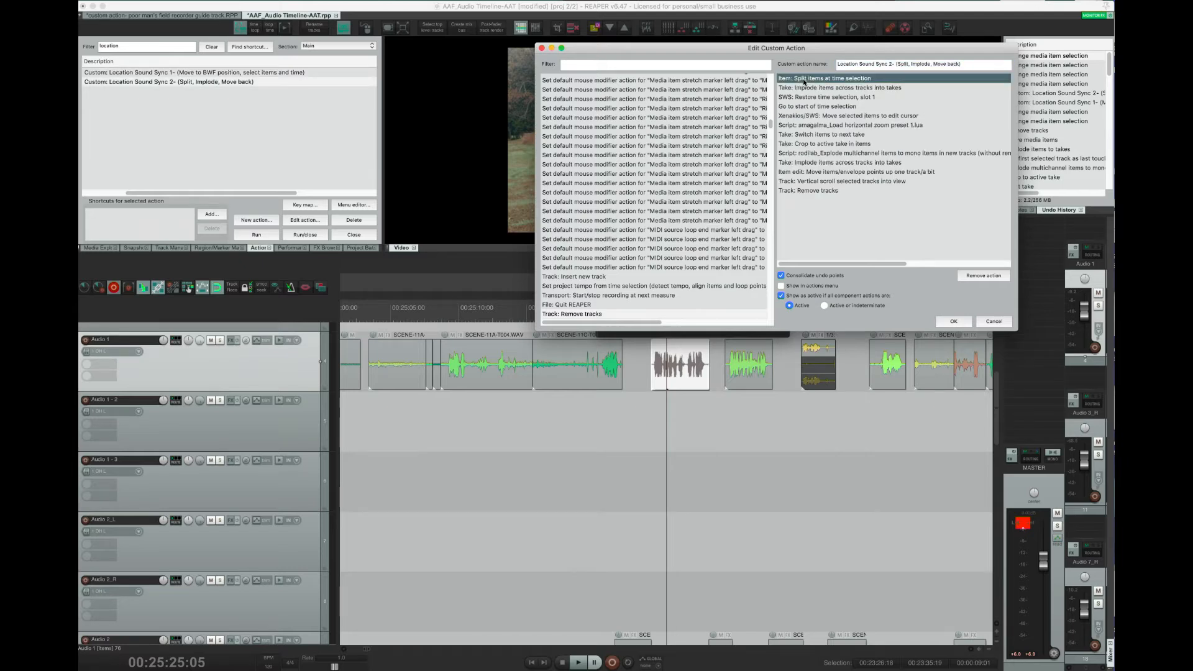
{"action": "left_click", "coordinate": [861, 89]}
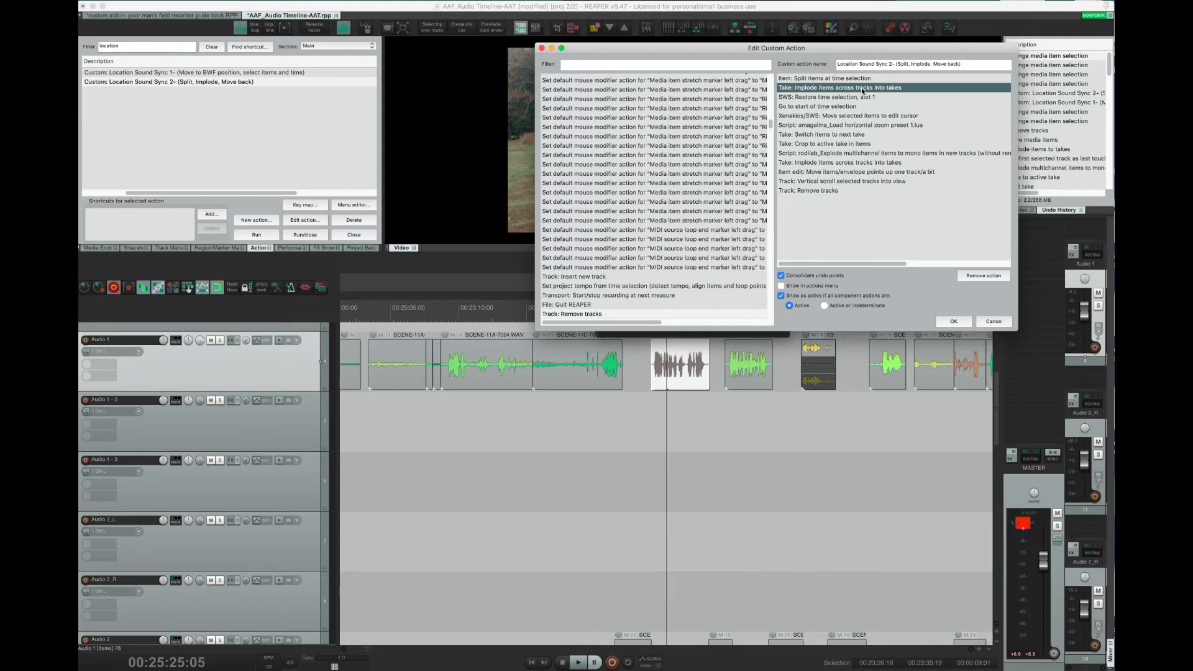
{"action": "left_click", "coordinate": [858, 97]}
{"action": "left_click", "coordinate": [862, 80]}
{"action": "left_click", "coordinate": [861, 89]}
{"action": "left_click", "coordinate": [834, 98]}
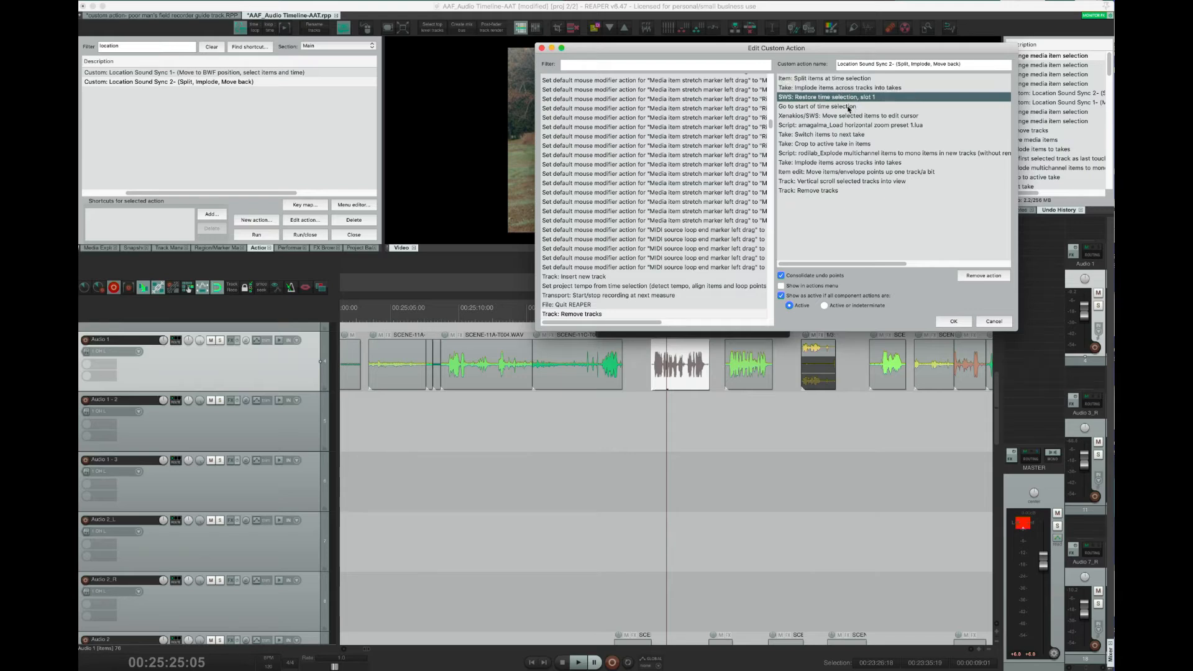
{"action": "left_click", "coordinate": [850, 107]}
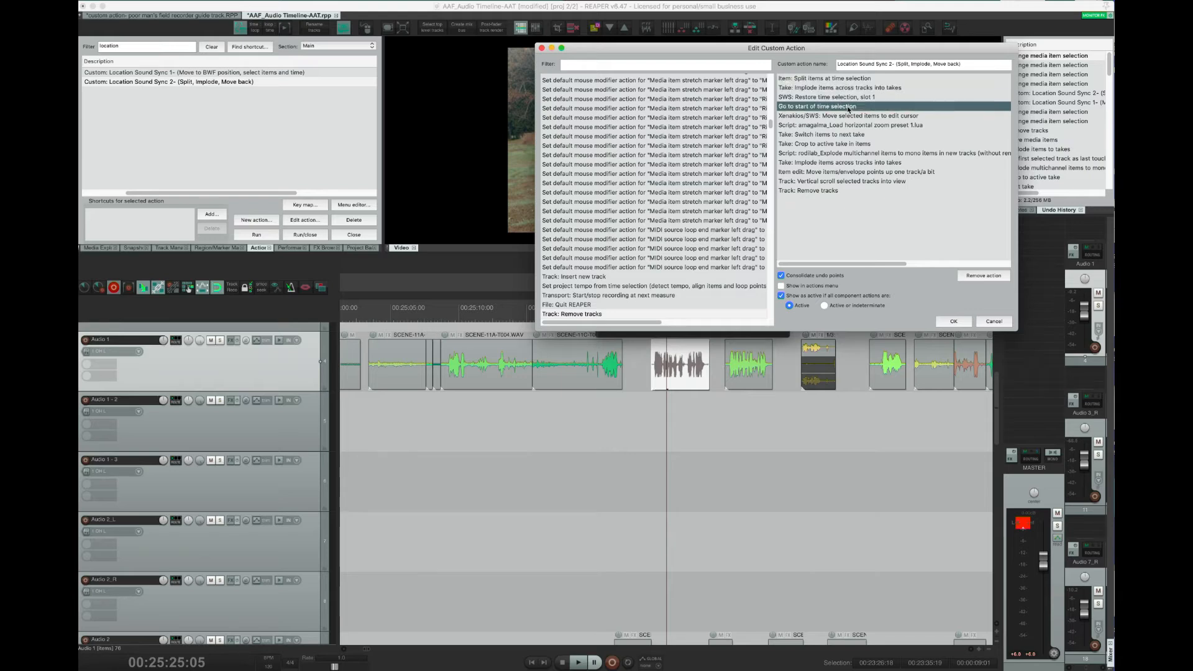
{"action": "left_click", "coordinate": [907, 117]}
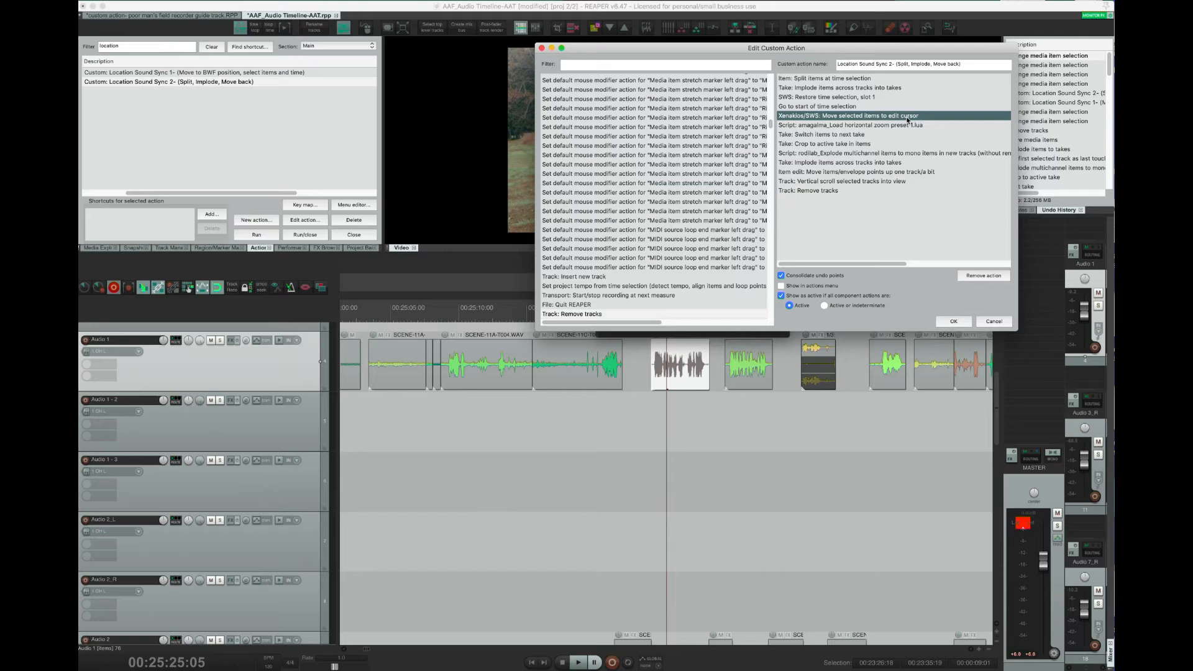
{"action": "left_click", "coordinate": [877, 98]}
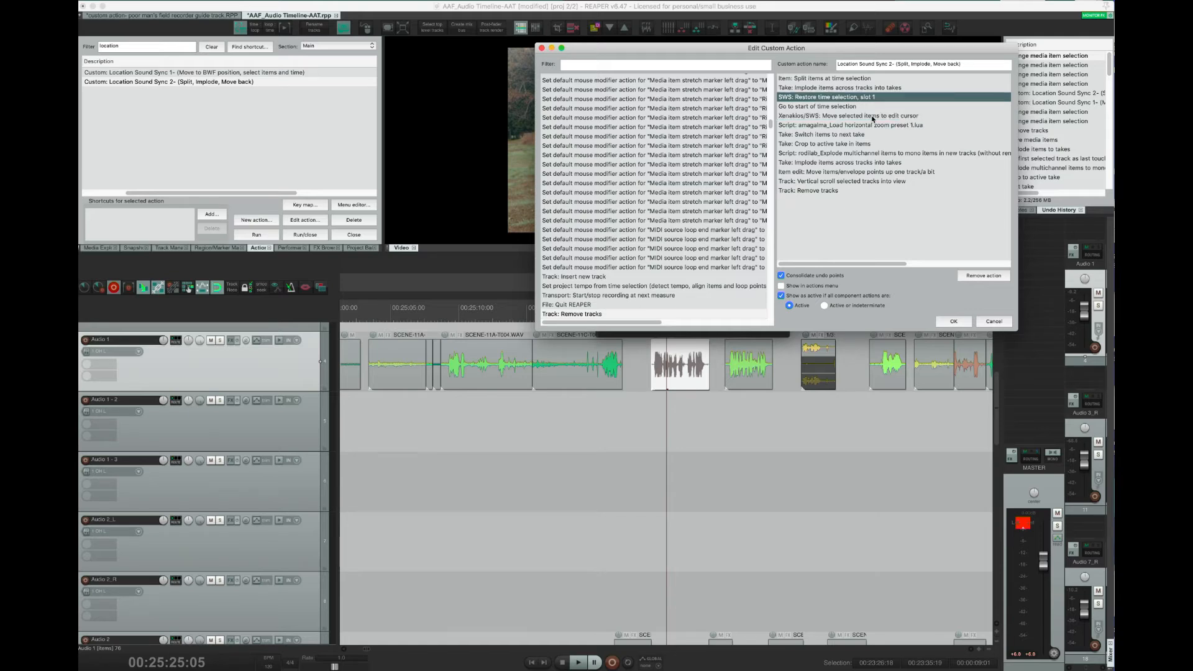
{"action": "left_click", "coordinate": [873, 117]}
{"action": "left_click", "coordinate": [874, 126]}
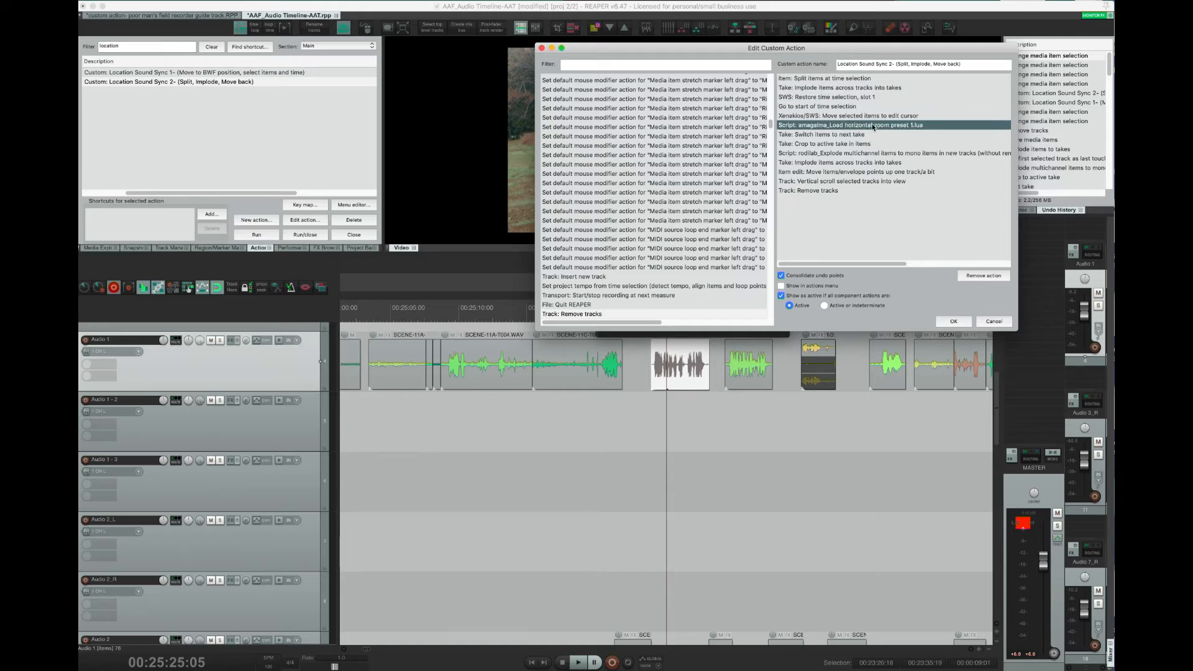
- Review the remaining Location Sound Sync 2 component actions, from switching items to the next take through removing tracks
{"action": "left_click", "coordinate": [879, 136]}
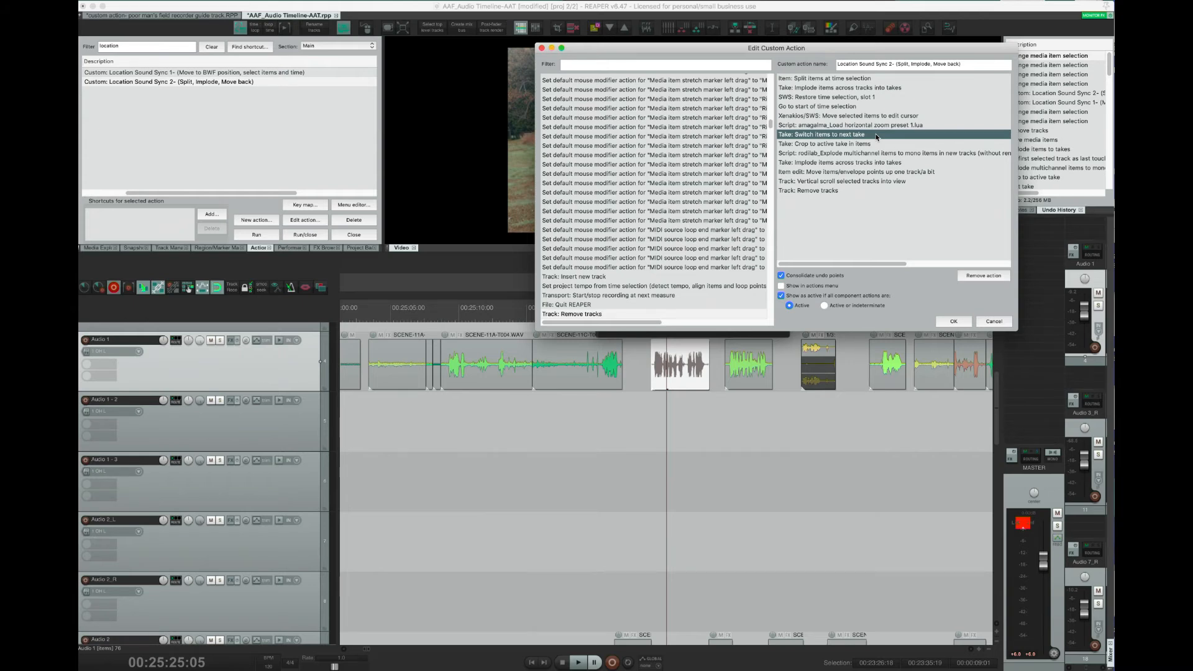
{"action": "left_click", "coordinate": [873, 146]}
{"action": "left_click", "coordinate": [949, 154]}
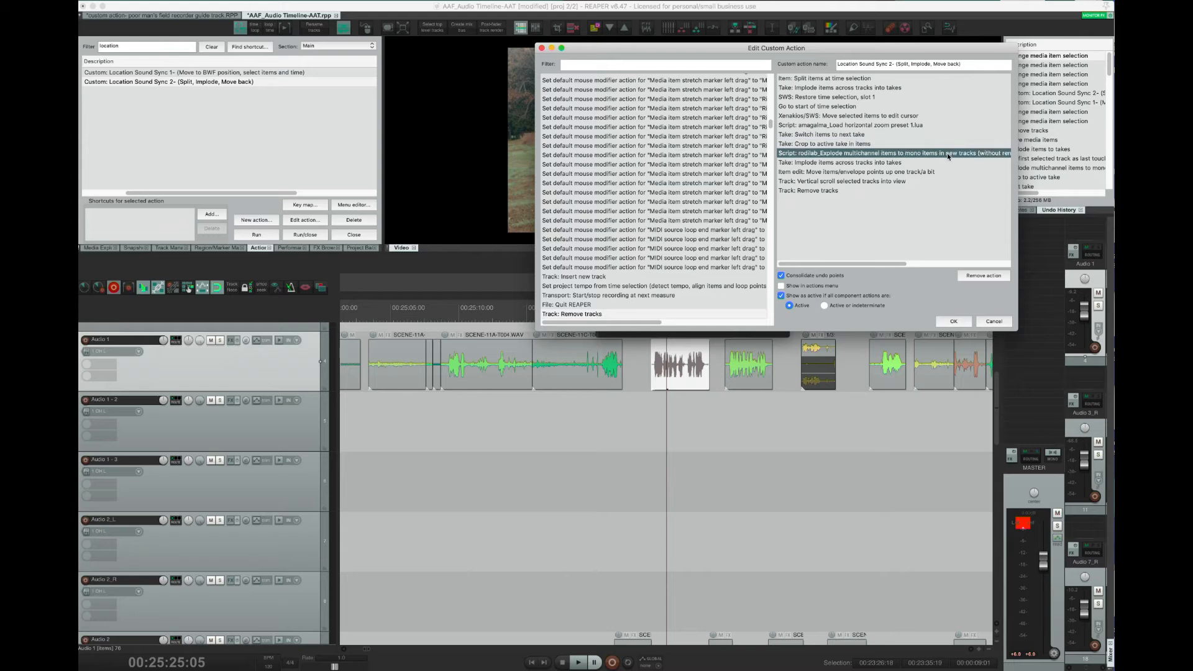
{"action": "left_click", "coordinate": [897, 164]}
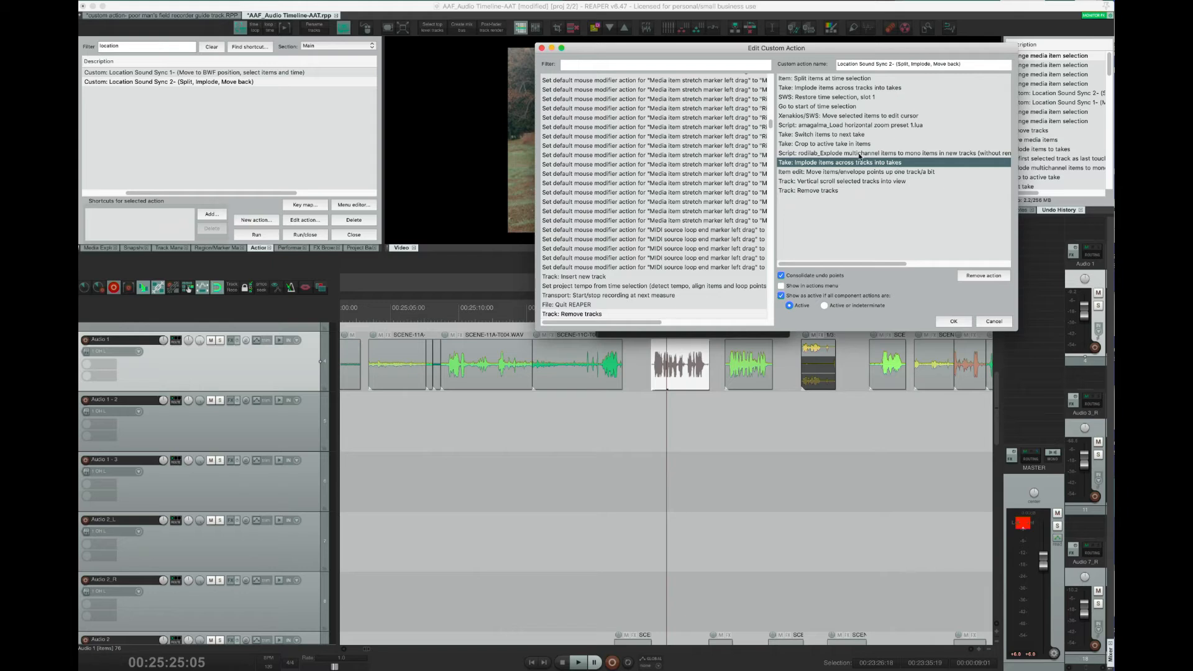
{"action": "left_click", "coordinate": [897, 174]}
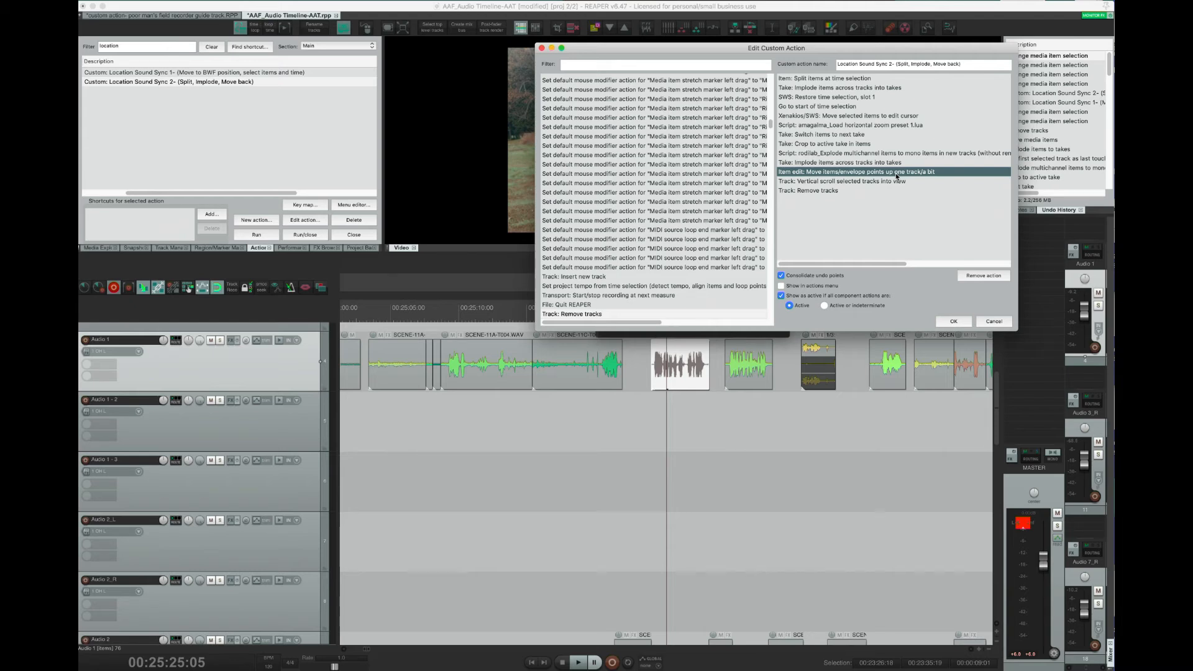
{"action": "left_click", "coordinate": [829, 182]}
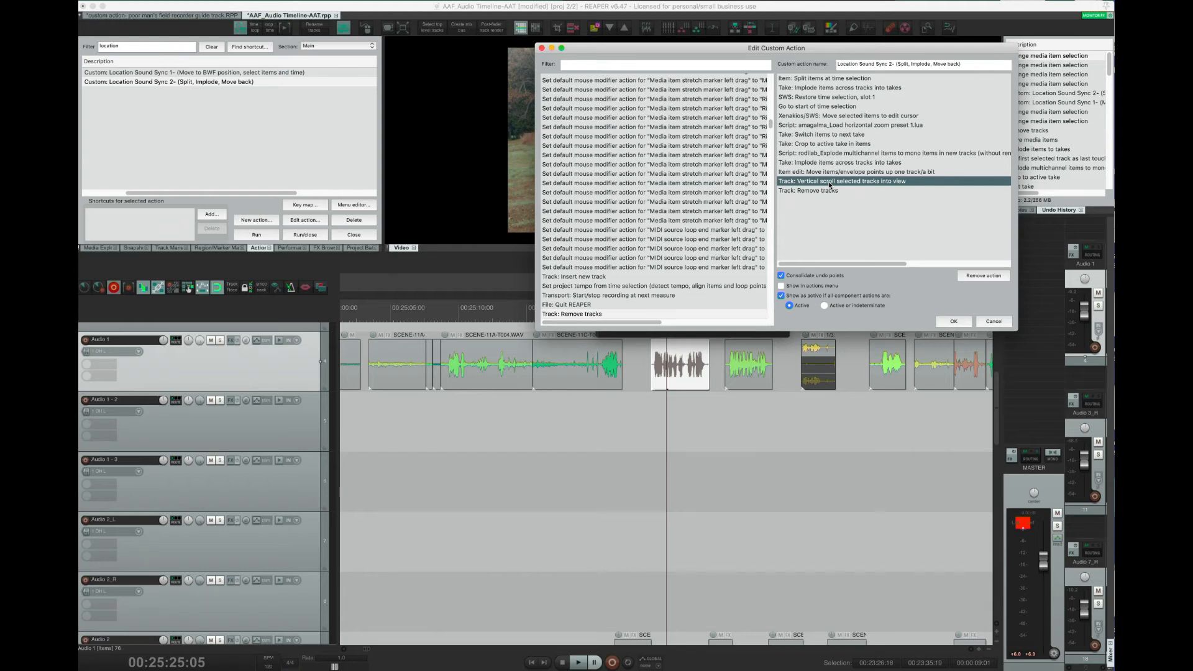
{"action": "left_click", "coordinate": [812, 191]}
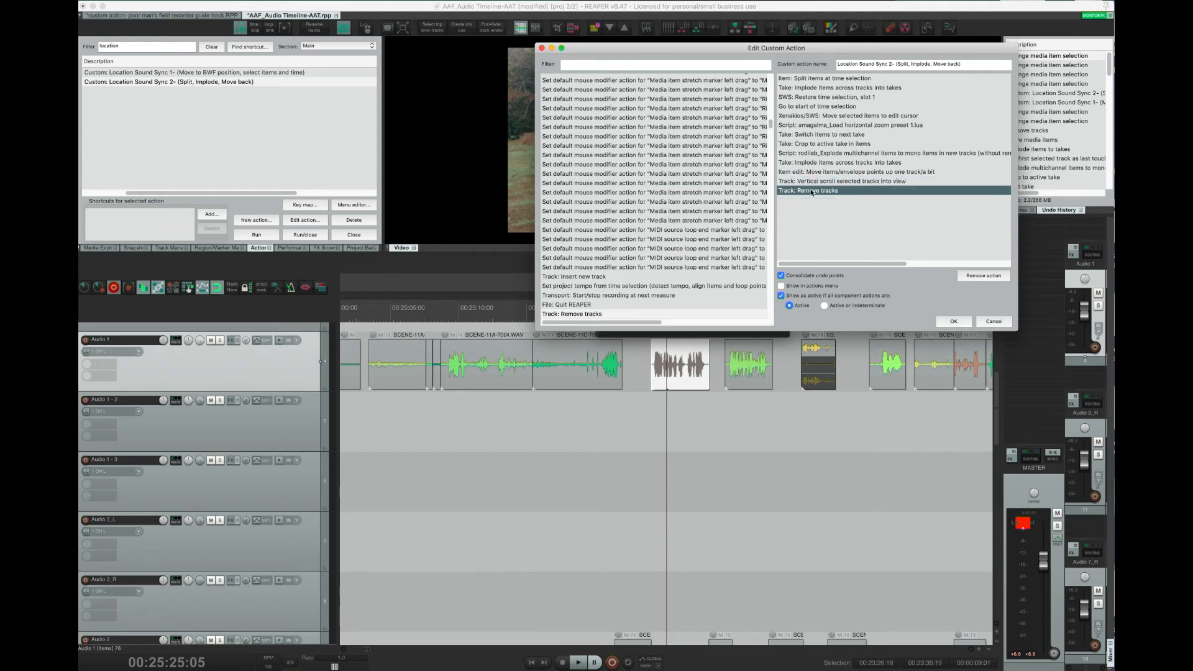
{"action": "left_click", "coordinate": [878, 154]}
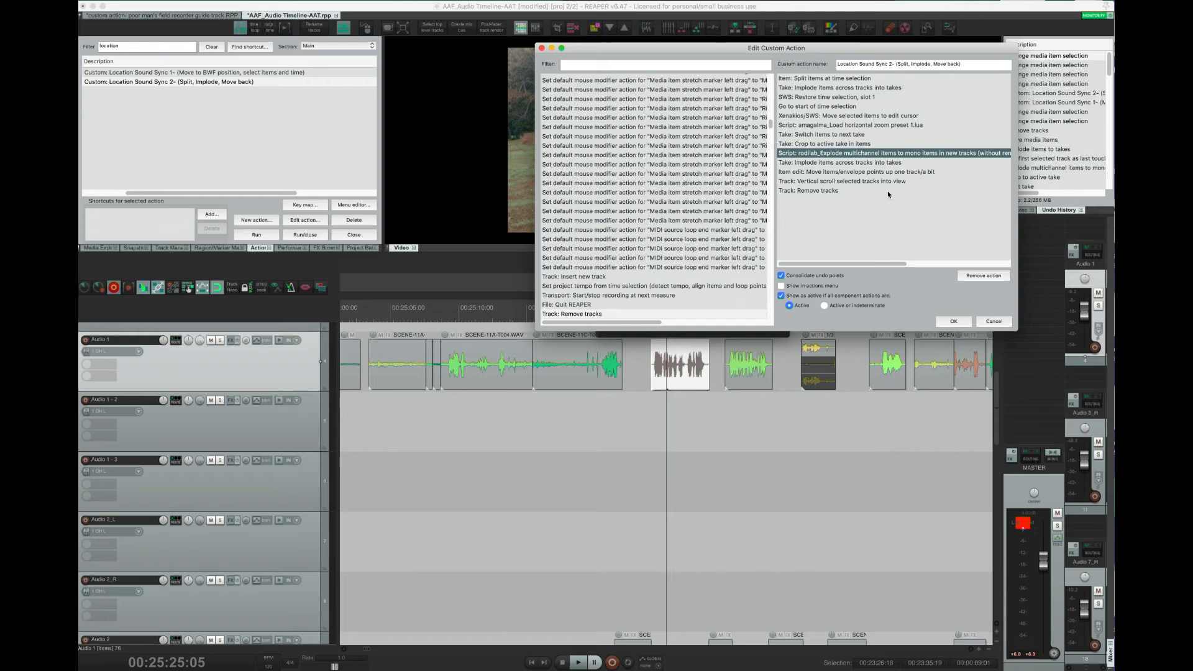
{"action": "left_click", "coordinate": [849, 190]}
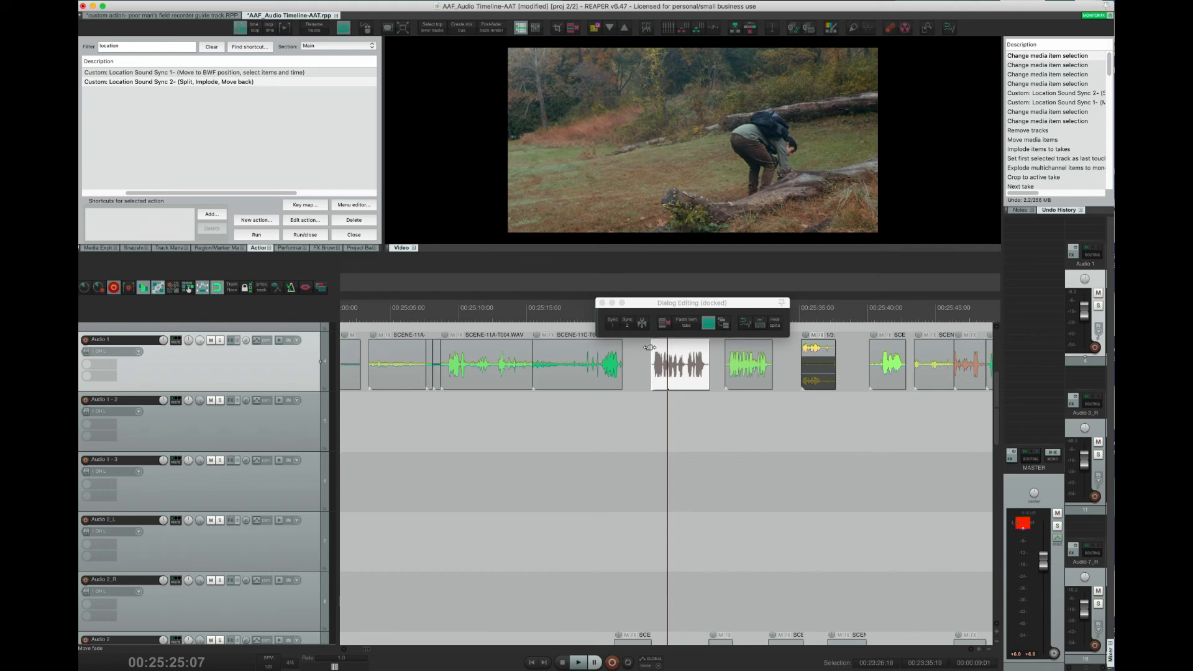
- Run Location Sound Sync 1 on the selected Audio 1 item and compare it with the Day 1 and Day 2 recordings near 09:25:50
{"action": "left_click", "coordinate": [614, 326]}
{"action": "scroll", "coordinate": [564, 476], "scroll_direction": "down", "scroll_amount": 6}
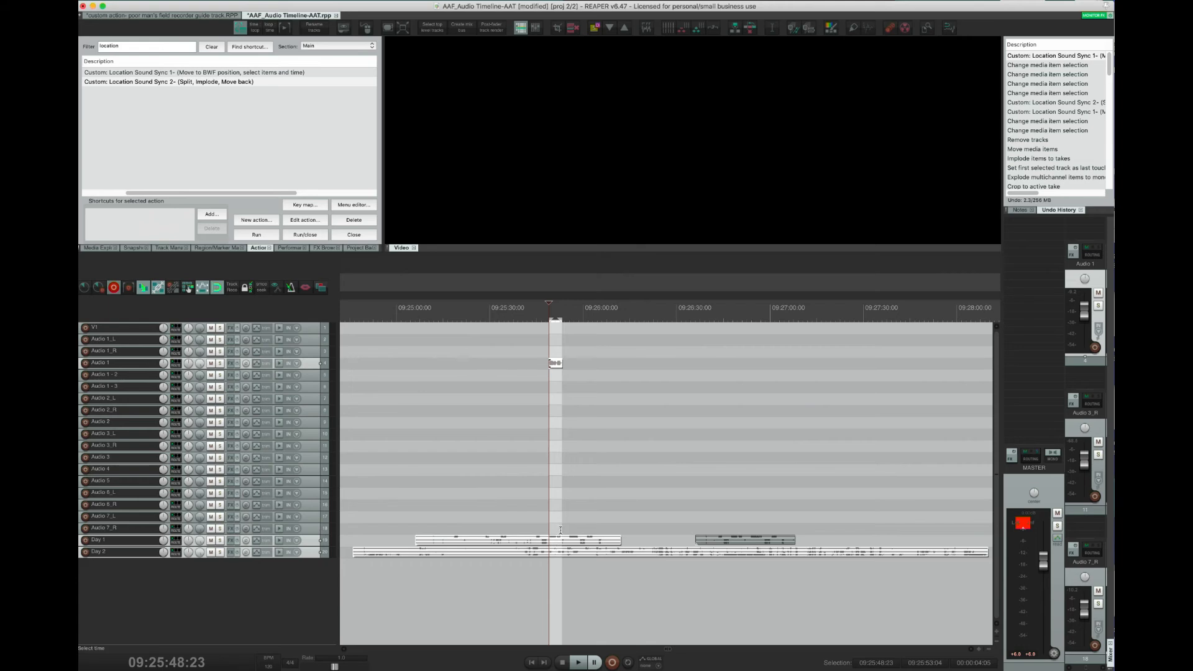
{"action": "scroll", "coordinate": [570, 433], "scroll_direction": "up", "scroll_amount": 8}
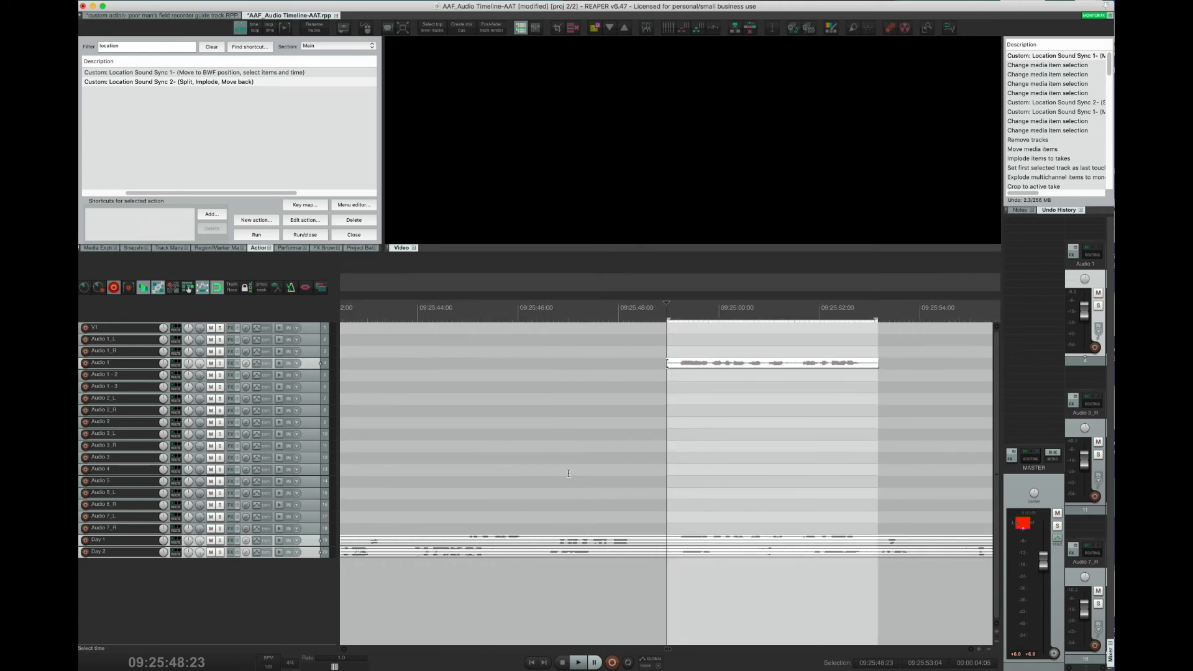
{"action": "scroll", "coordinate": [757, 475], "scroll_direction": "up", "scroll_amount": 3}
{"action": "scroll", "coordinate": [758, 475], "scroll_direction": "up", "scroll_amount": 3}
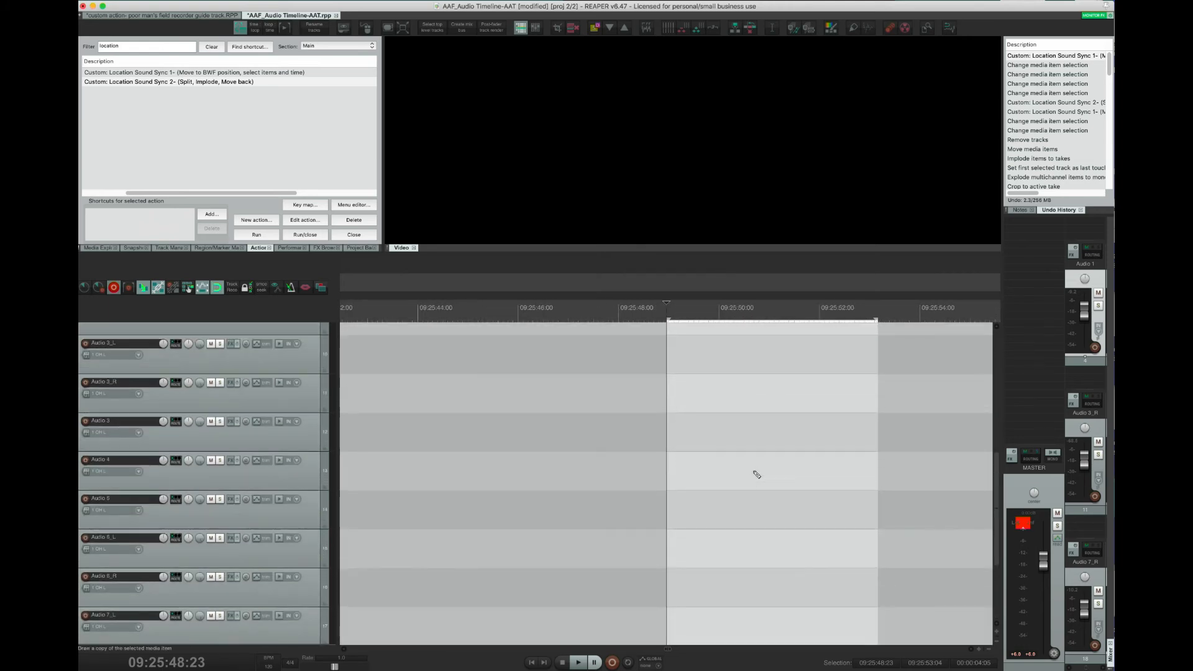
{"action": "scroll", "coordinate": [754, 473], "scroll_direction": "down", "scroll_amount": 2}
{"action": "scroll", "coordinate": [754, 471], "scroll_direction": "up", "scroll_amount": 1}
{"action": "scroll", "coordinate": [754, 471], "scroll_direction": "up", "scroll_amount": 5}
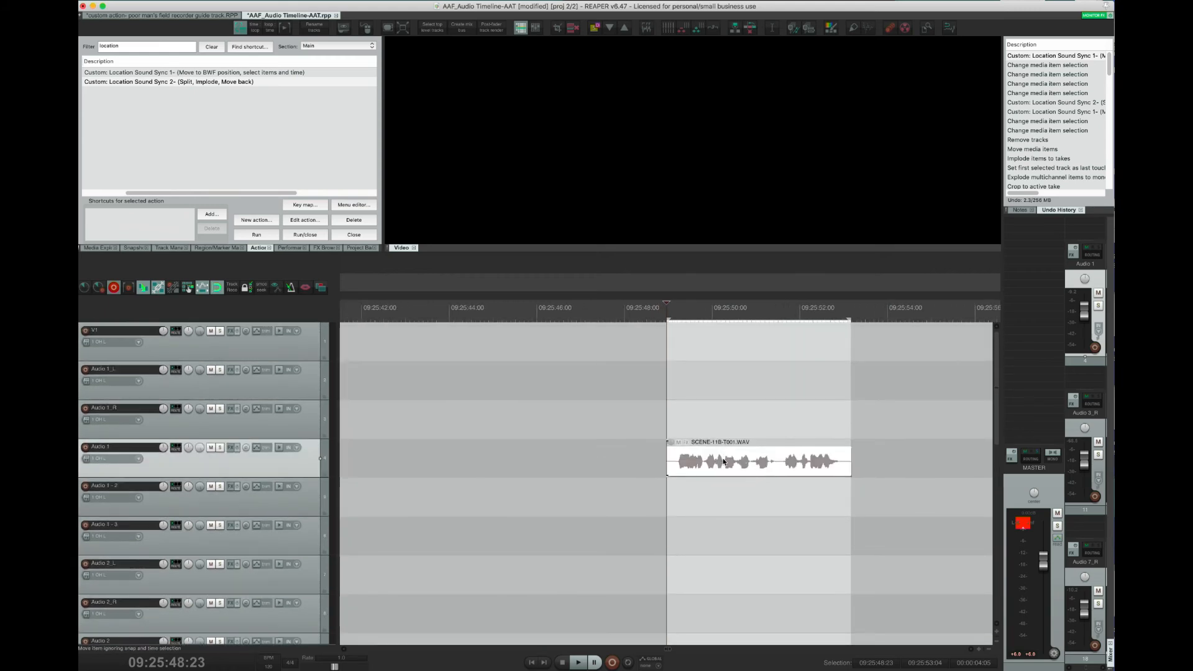
{"action": "scroll", "coordinate": [722, 461], "scroll_direction": "down", "scroll_amount": 10}
{"action": "scroll", "coordinate": [684, 547], "scroll_direction": "down", "scroll_amount": 2}
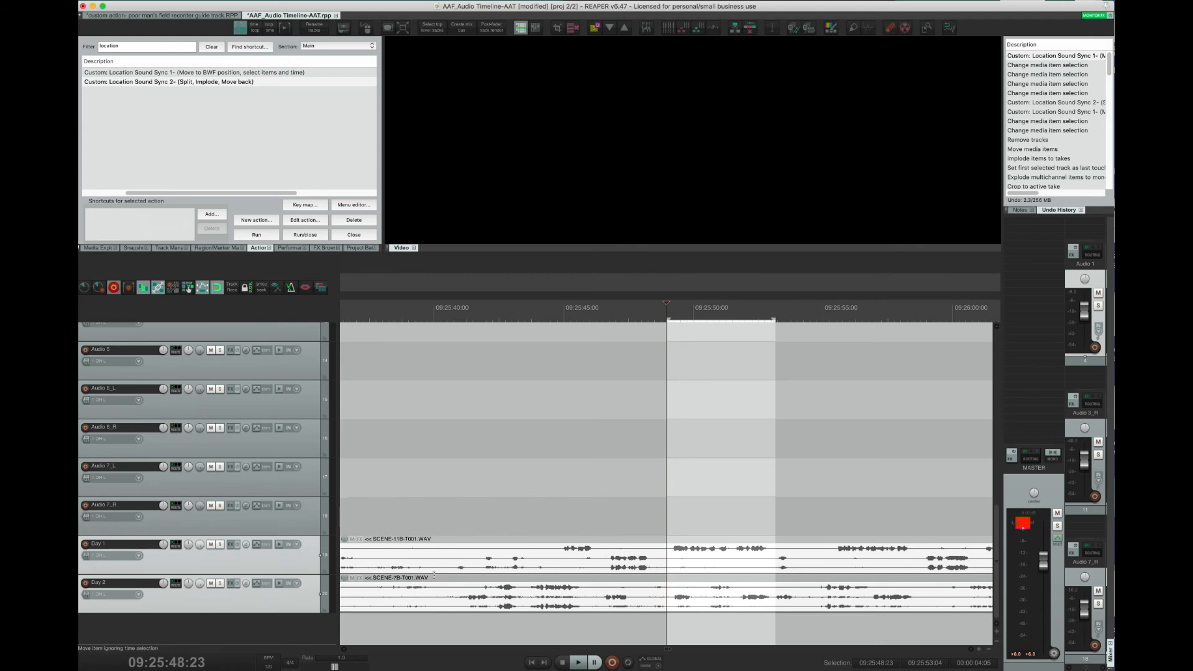
- Select the SCENE-11B-T001.WAV recording on Day 1 together with its matching Audio 1 item and run Location Sound Sync 2
{"action": "left_click", "coordinate": [697, 560]}
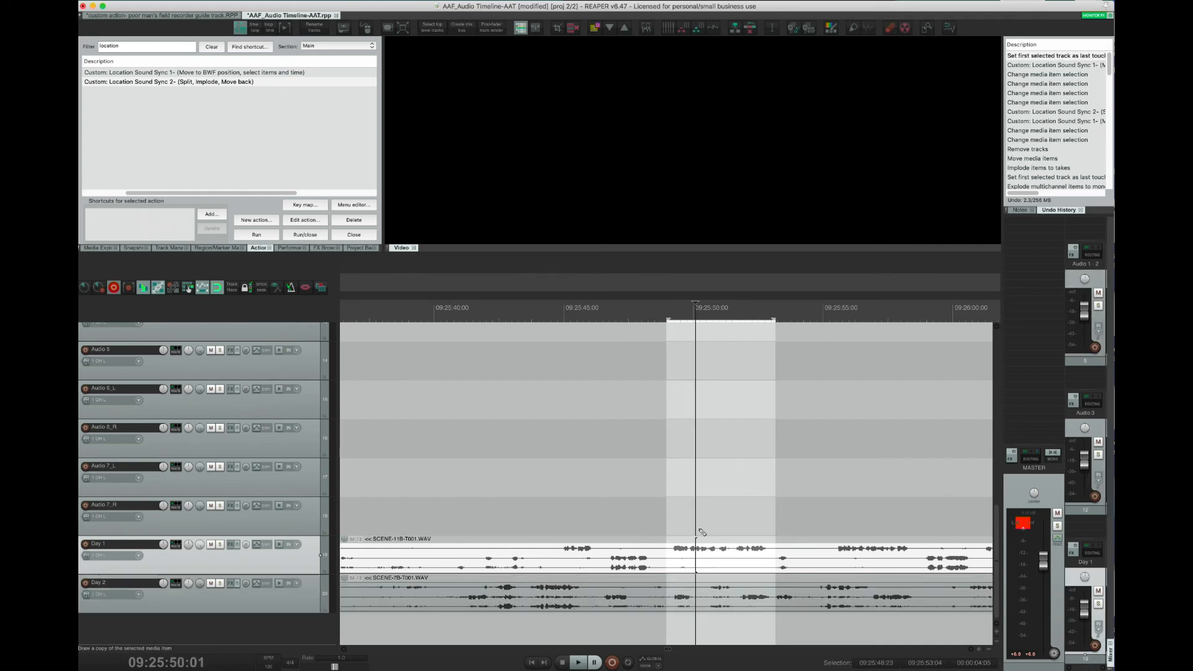
{"action": "scroll", "coordinate": [699, 529], "scroll_direction": "up", "scroll_amount": 10}
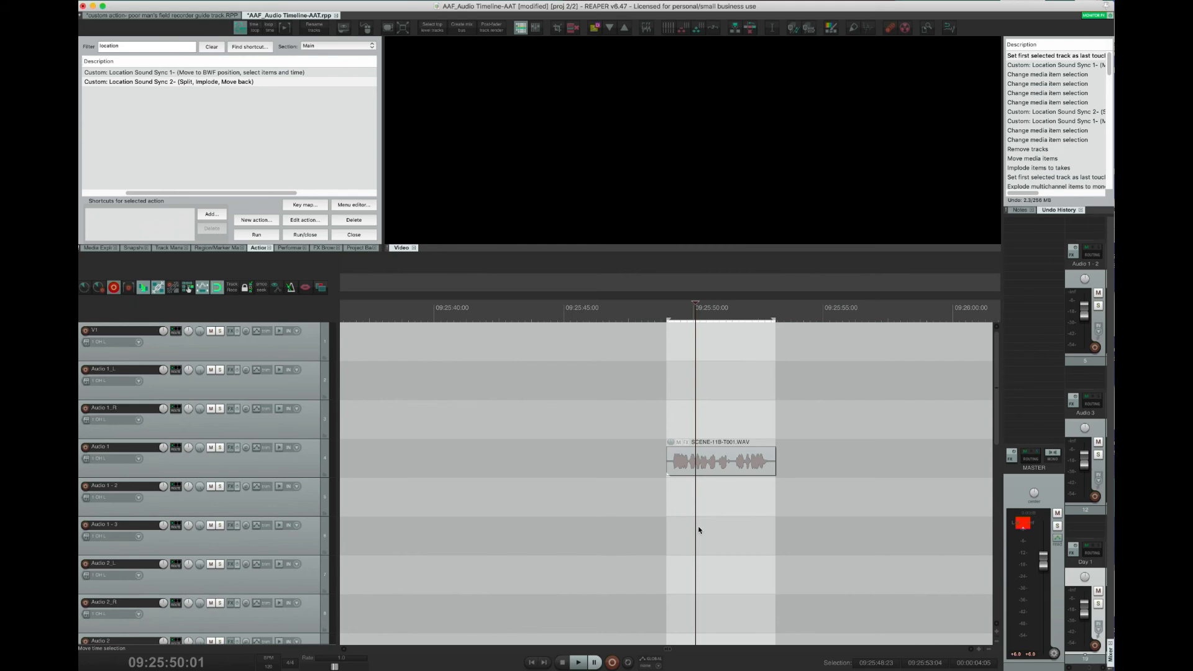
{"action": "left_click", "coordinate": [714, 464]}
{"action": "scroll", "coordinate": [709, 506], "scroll_direction": "down", "scroll_amount": 3}
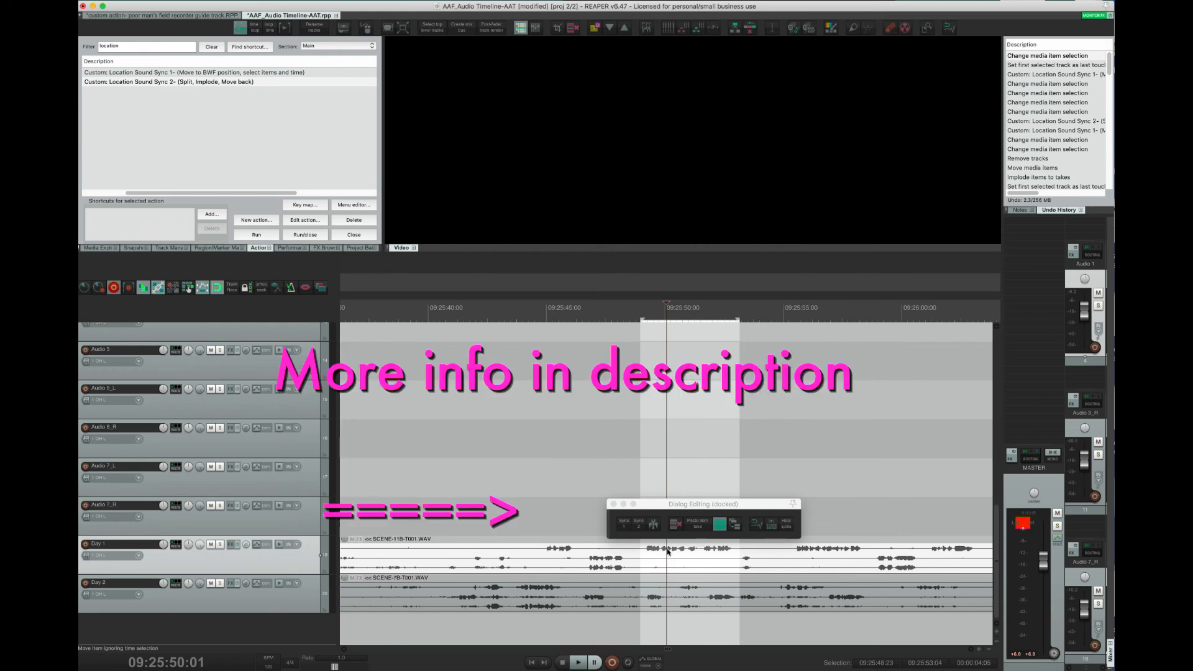
{"action": "left_click", "coordinate": [640, 526]}
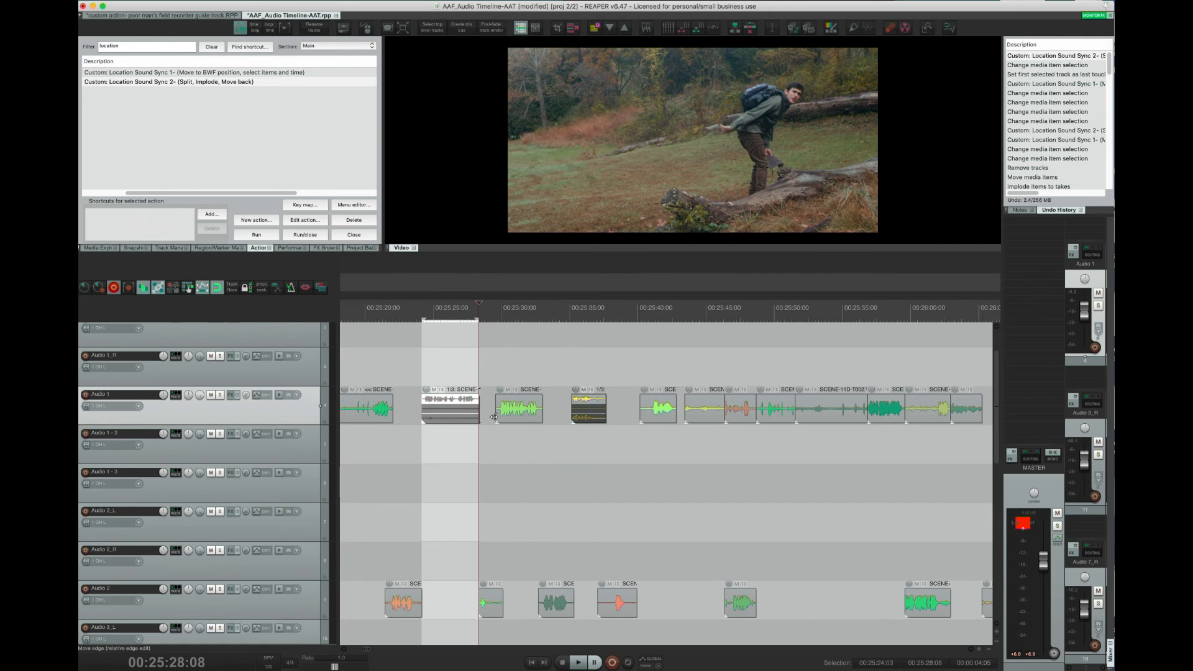
- Sync the next Audio 1 item, near 00:25:30, with the Location Sound Sync 1 and Location Sound Sync 2 custom actions
{"action": "scroll", "coordinate": [495, 417], "scroll_direction": "down", "scroll_amount": 3}
{"action": "left_click", "coordinate": [692, 408]}
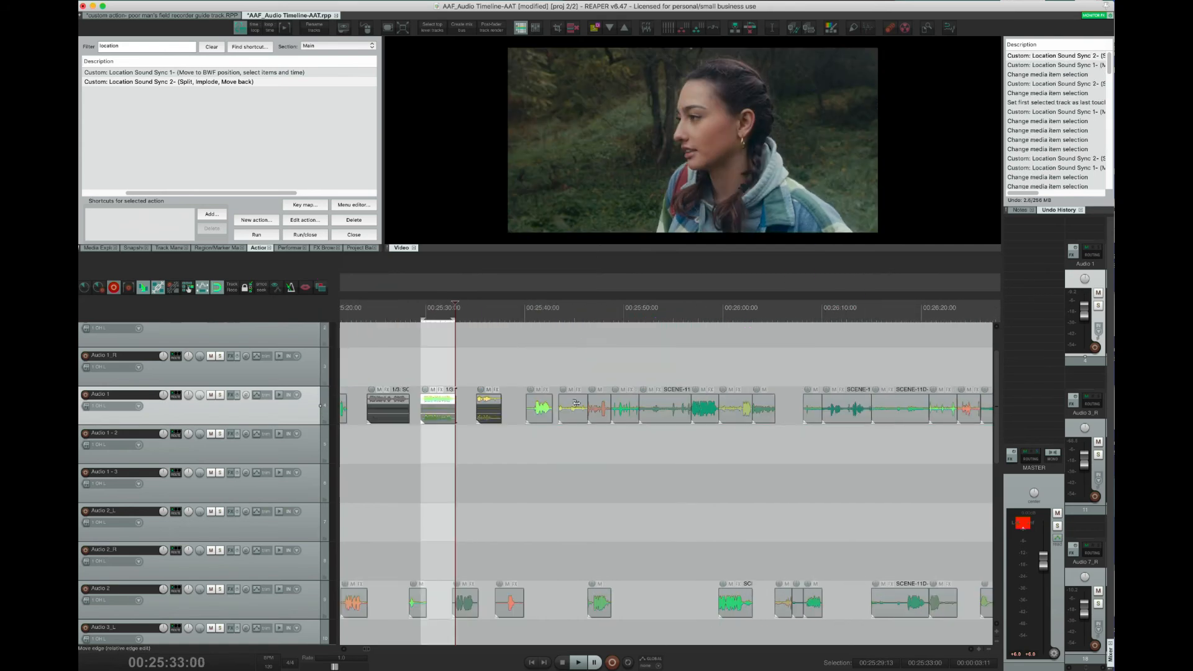